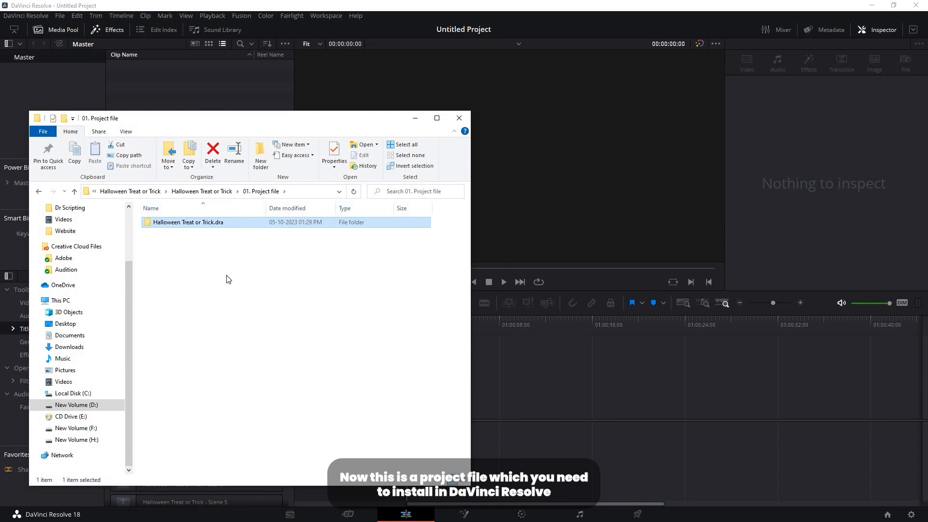
Step: Open the "Font Link - Must Install.txt" file in the 02. Font folder
left_click(163, 234)
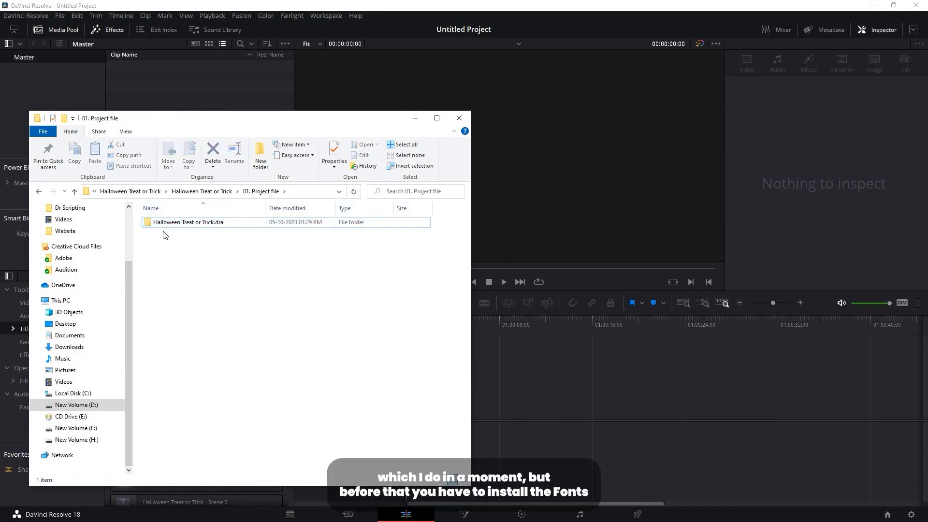
key("BackSpace")
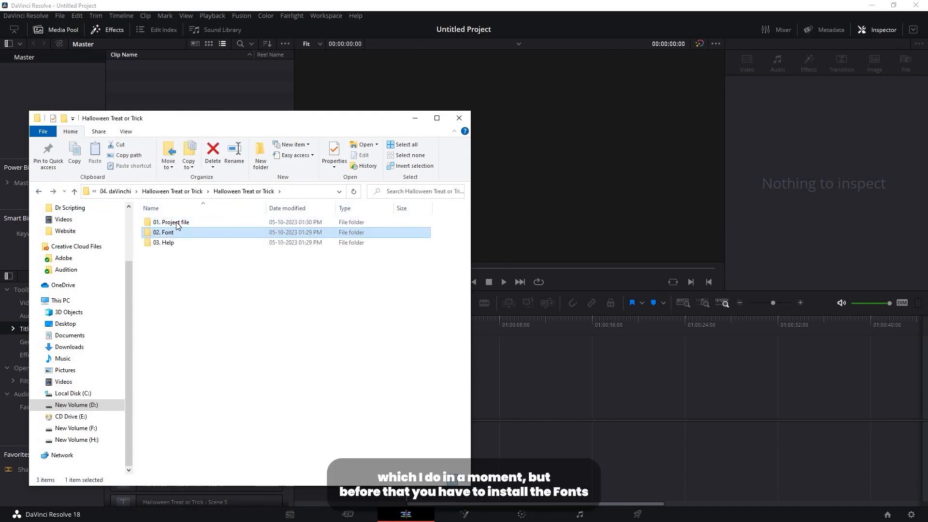
double_click(172, 231)
double_click(172, 223)
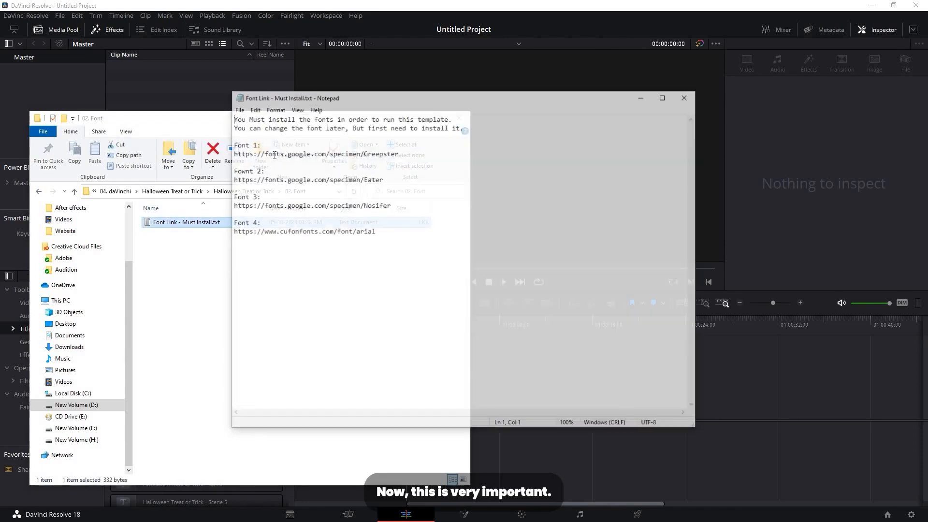
Step: Highlight the Creepster and Eater font links in the text file, close it and return to the parent folder
left_click_drag(399, 153, 236, 153)
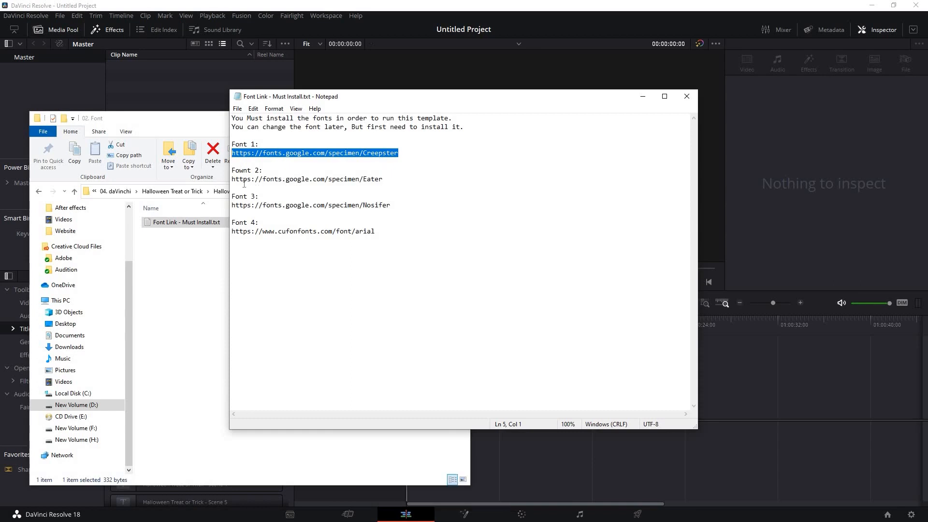
left_click_drag(383, 181, 232, 180)
left_click(292, 189)
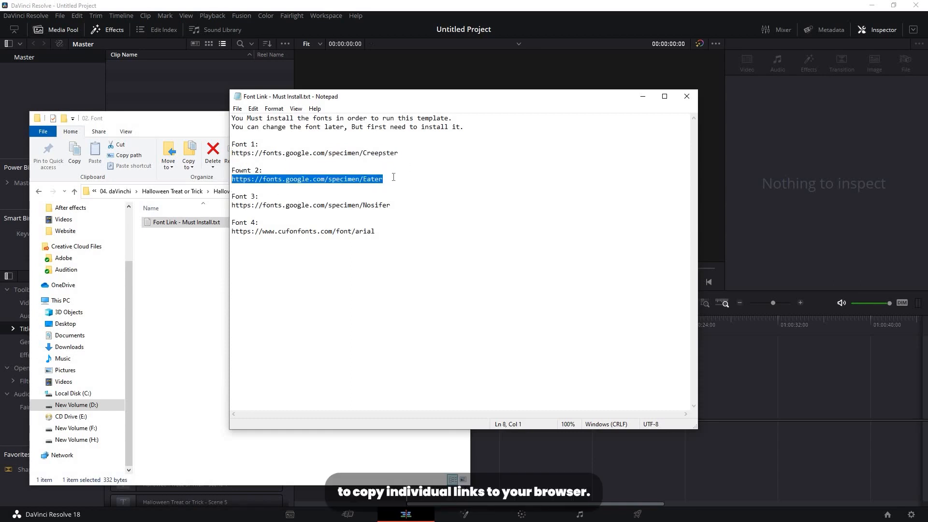
left_click(687, 97)
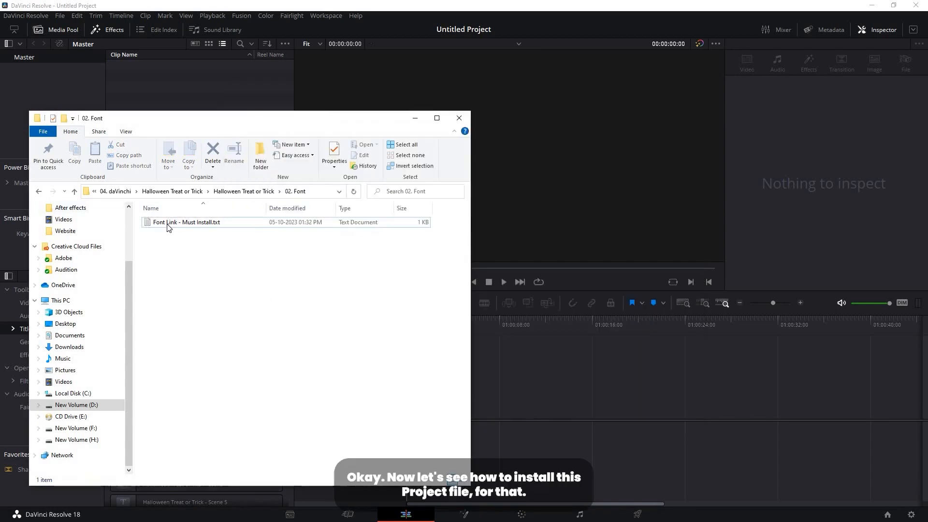
key("alt+Up")
key("Up")
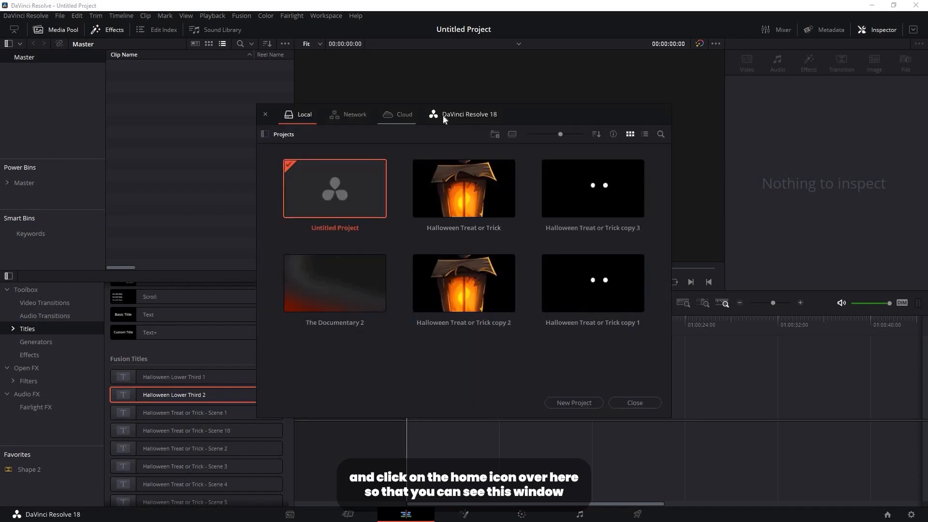
Step: Restore the project archive "Halloween Treat or Trick.dra" from the 01. Project file folder into the Project Manager
right_click(397, 364)
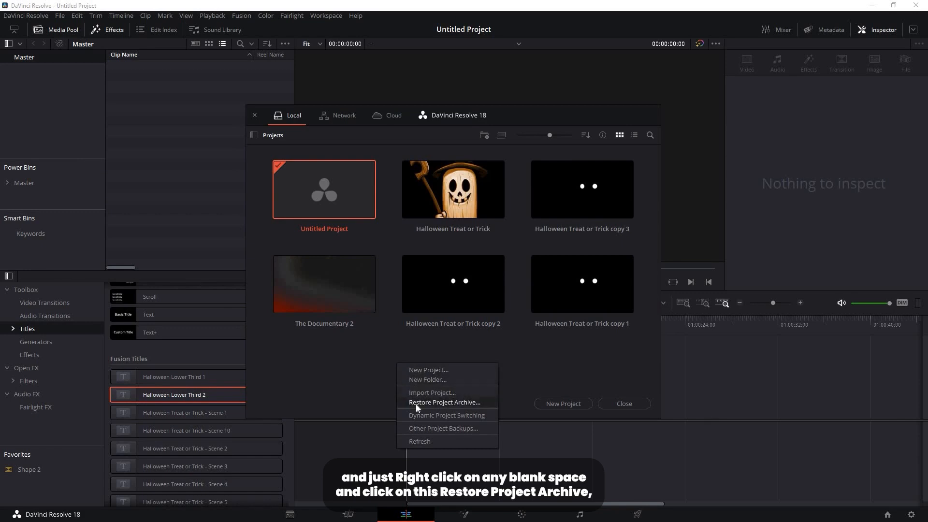
left_click(458, 401)
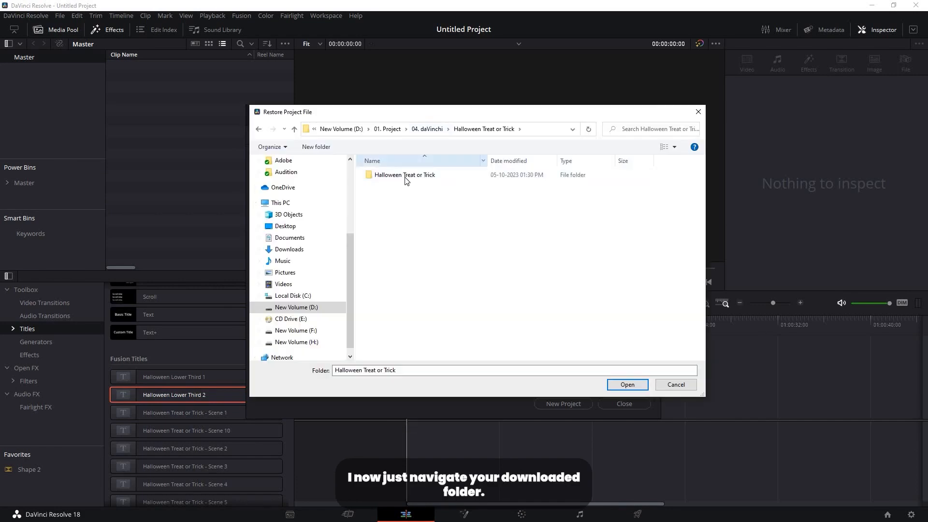
double_click(406, 176)
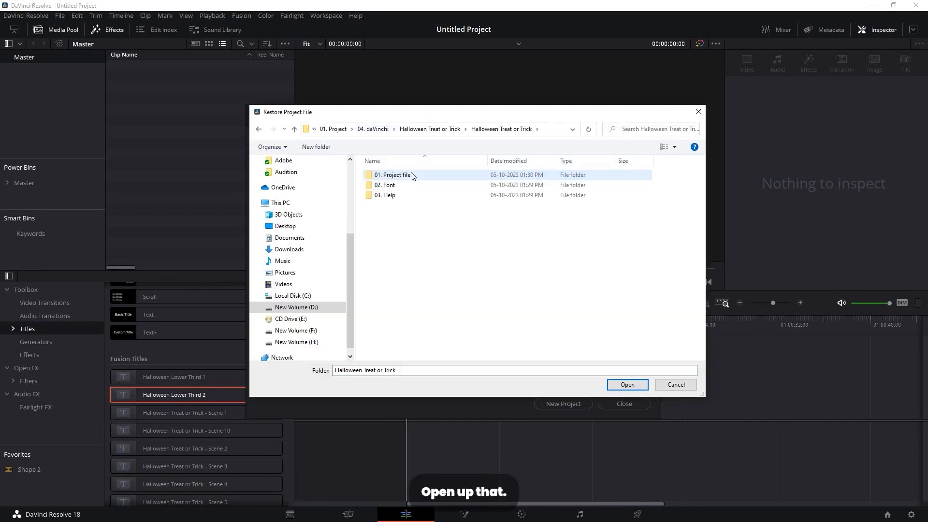
double_click(420, 175)
left_click(410, 175)
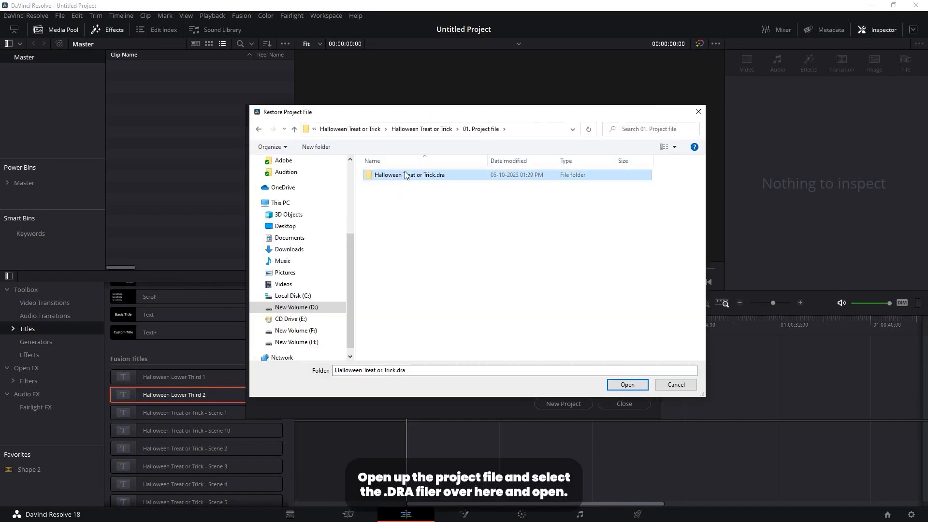
left_click(627, 385)
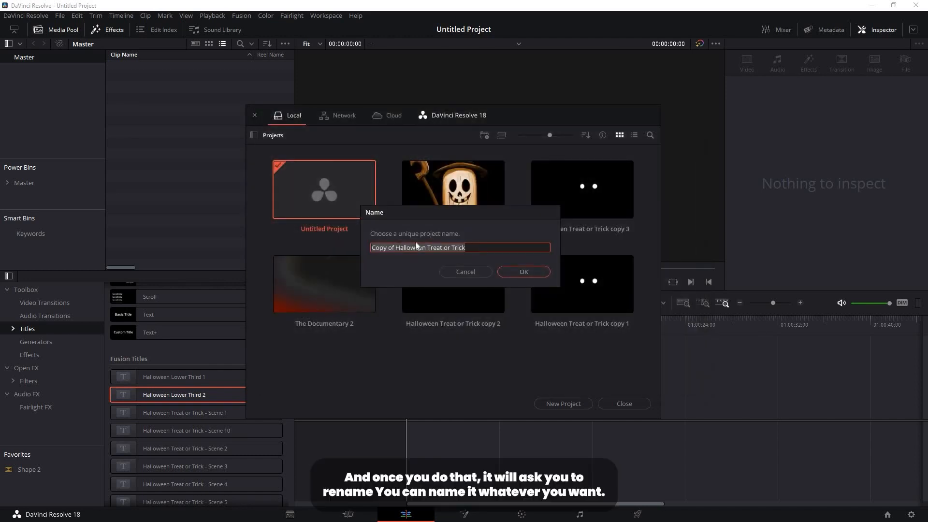
Step: Name the restored project "Copy of Halloween Treat or Trick Test" and open it
left_click(484, 247)
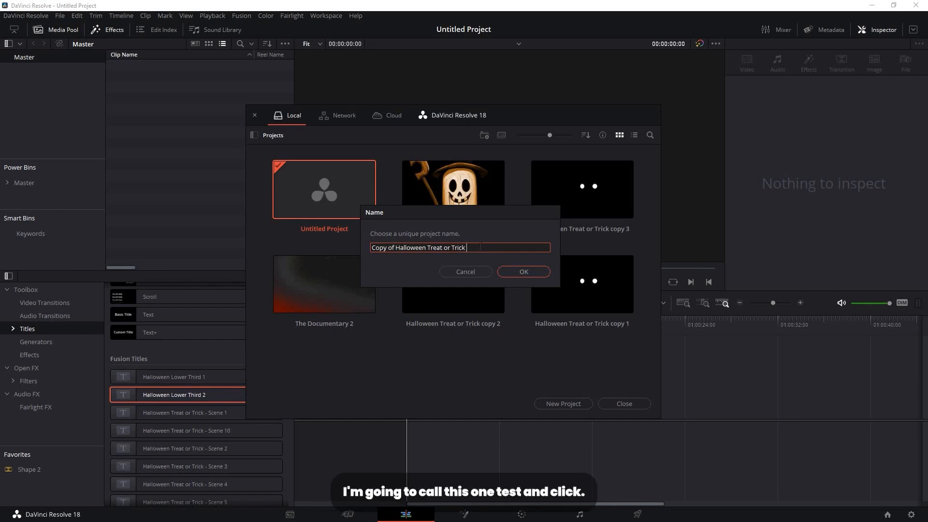
type("Test")
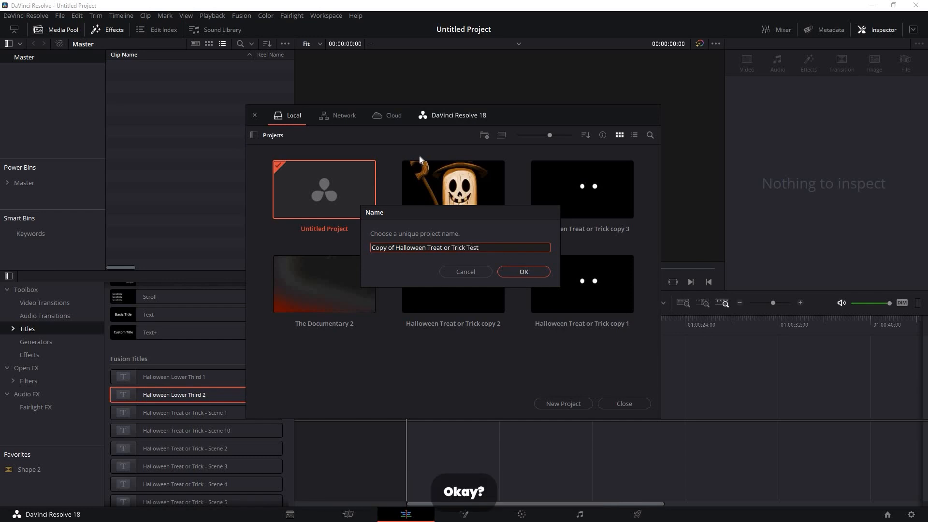
key("Return")
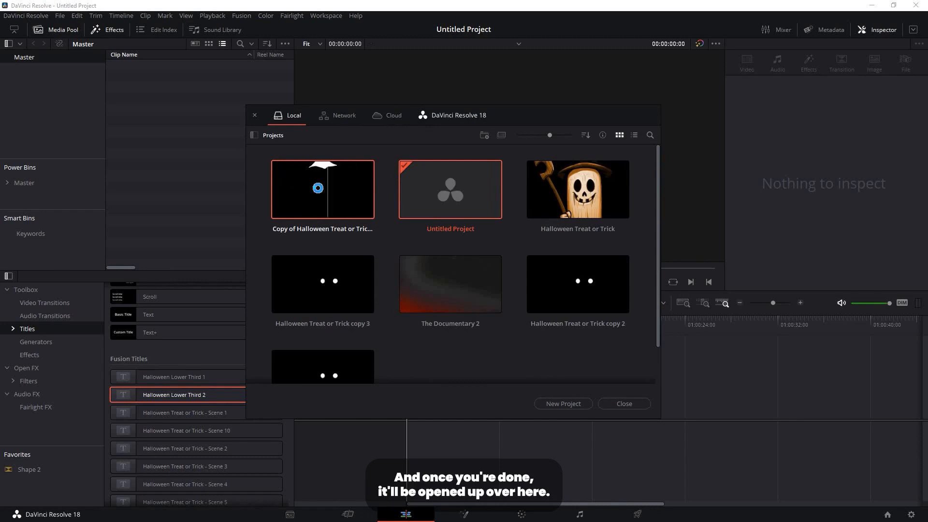
double_click(318, 188)
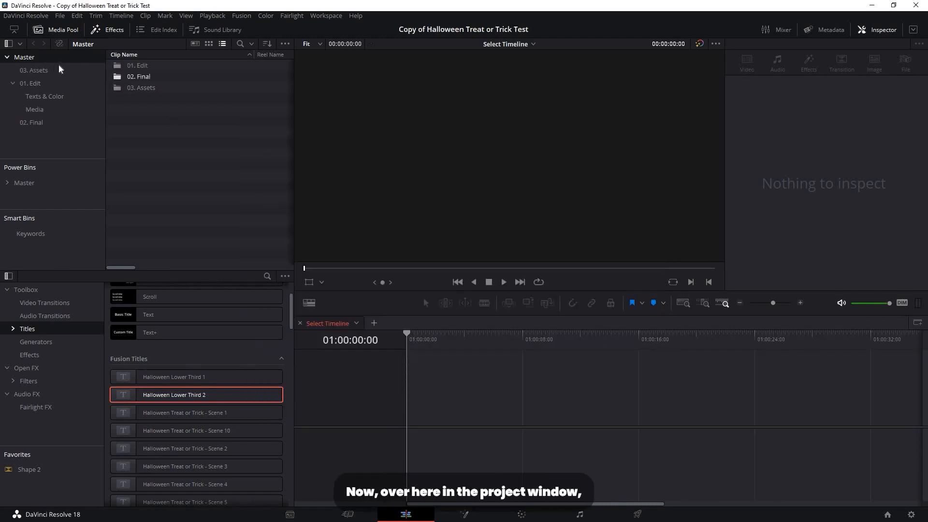
Step: Open the Title Scene 2 timeline from the 02. Final bin
double_click(143, 78)
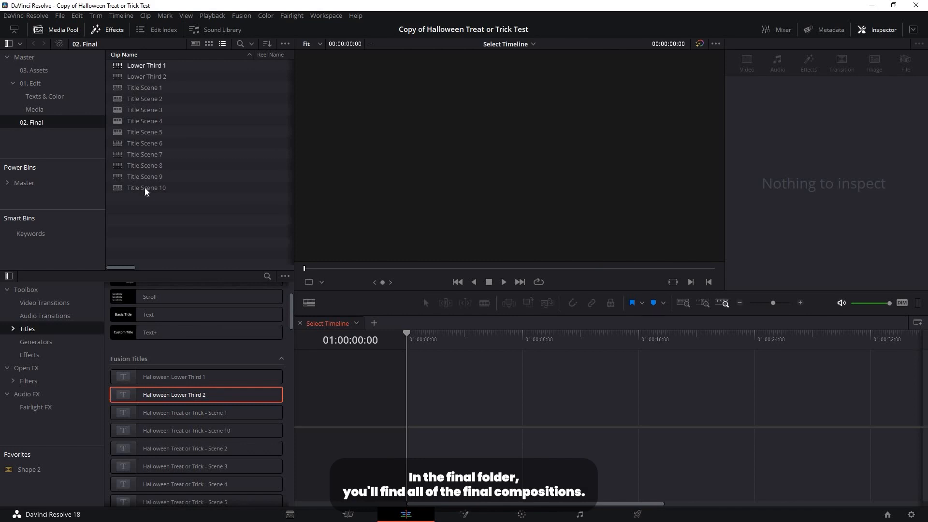
left_click(118, 102)
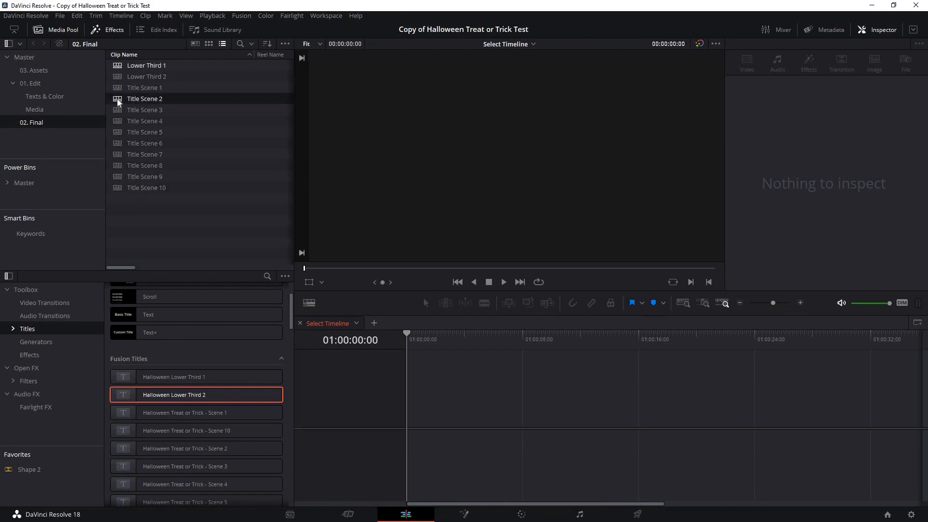
double_click(118, 100)
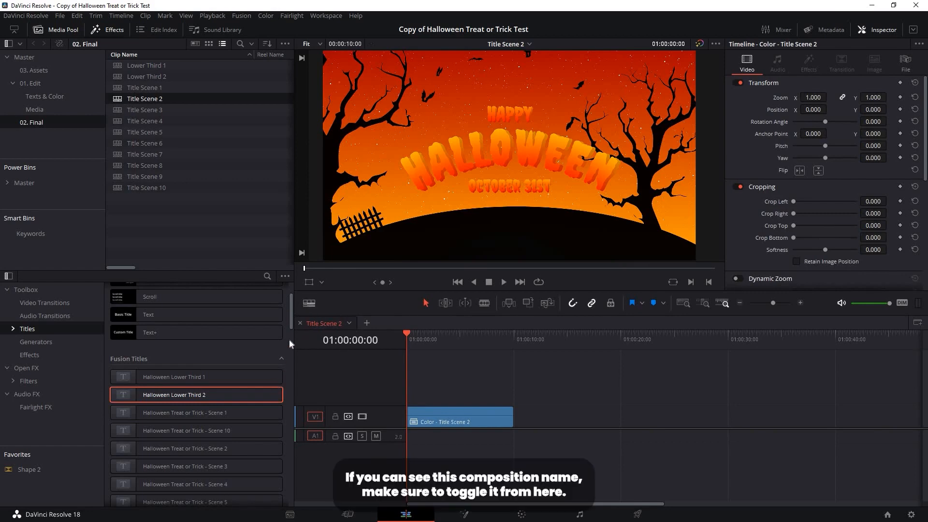
Step: Toggle the stacked timelines display in the timeline view options, leaving the timeline name tabs shown
left_click(309, 304)
left_click(279, 341)
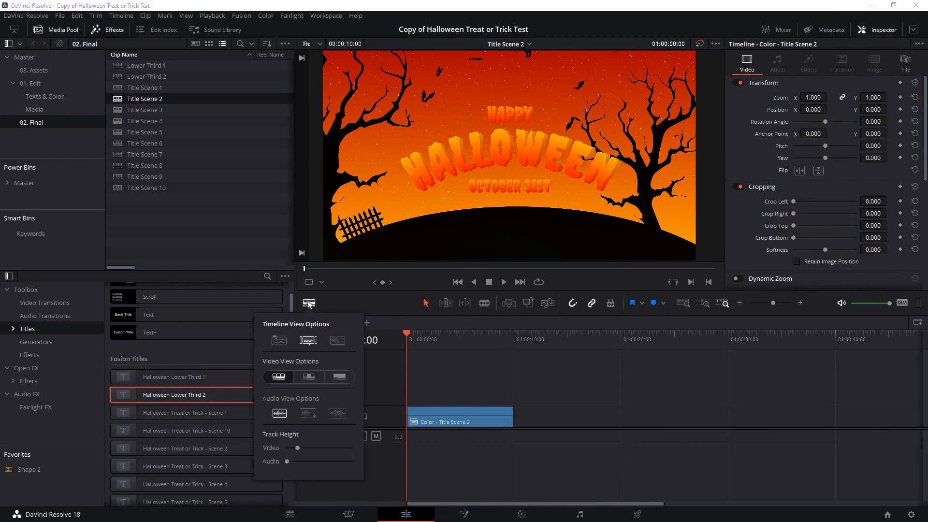
left_click(278, 340)
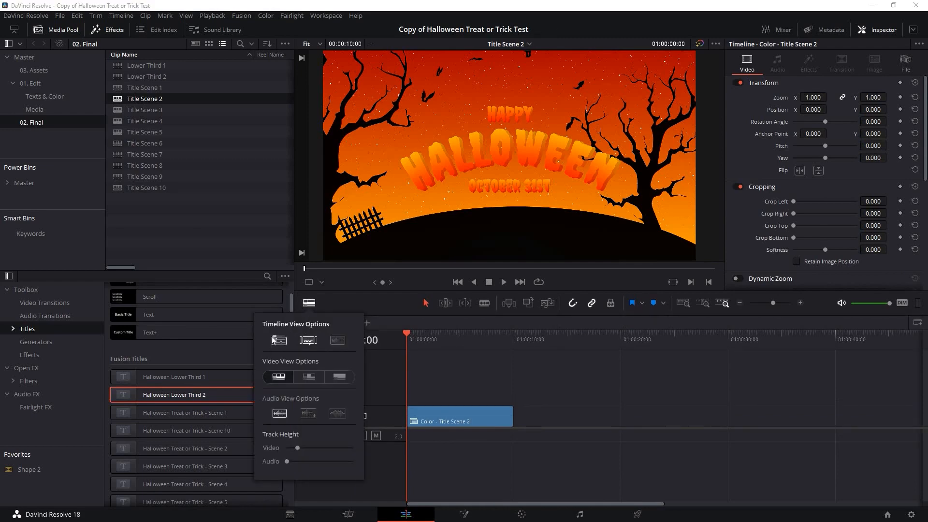
key("Escape")
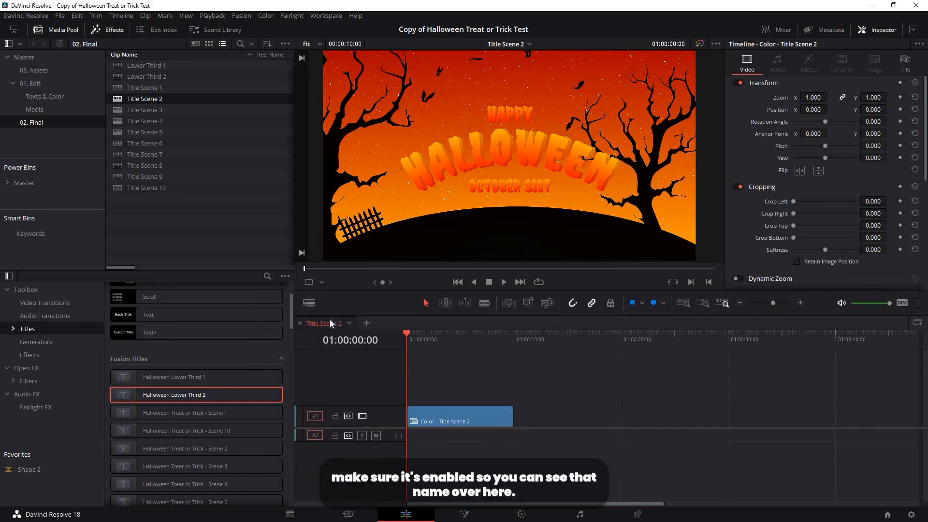
Step: Preview Title Scene 2 at 01:00:04:00, and open the Color - Title Scene 2 timeline from the 01. Edit bin's Texts & Color folder
left_click(449, 335)
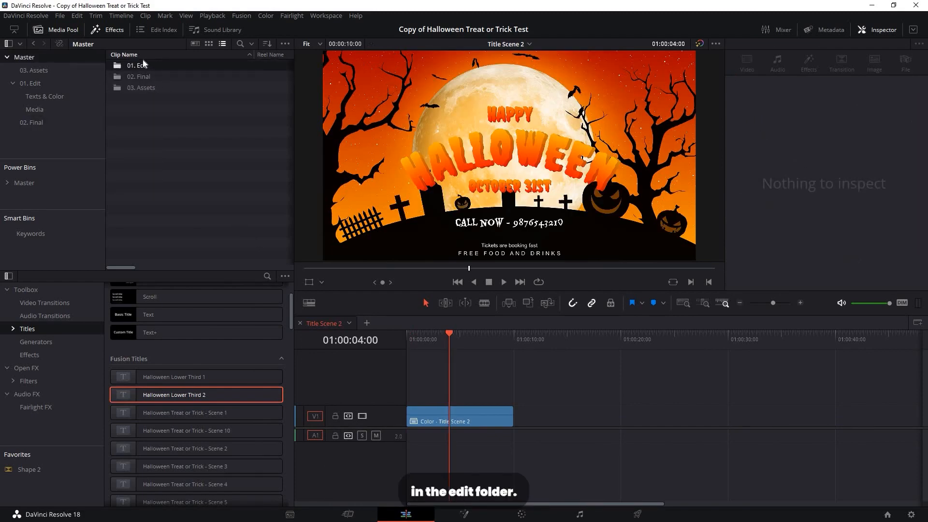
double_click(136, 65)
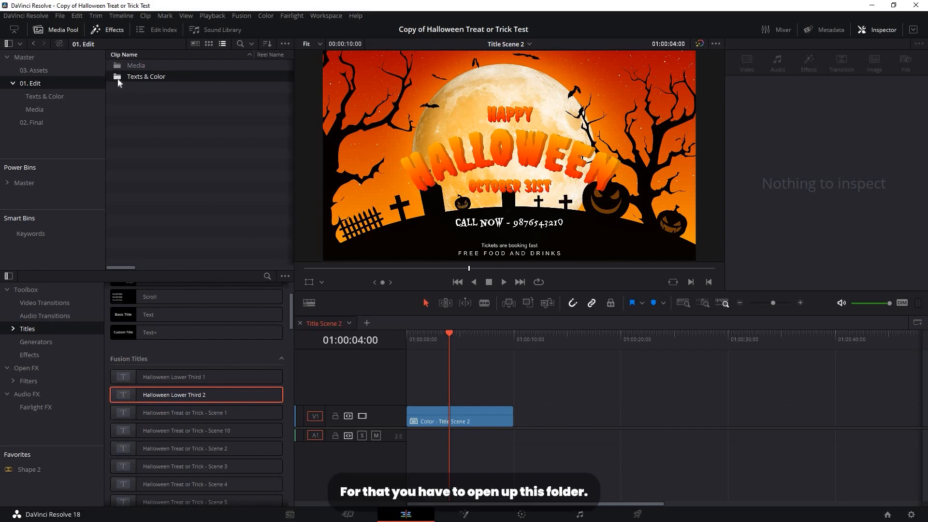
double_click(182, 76)
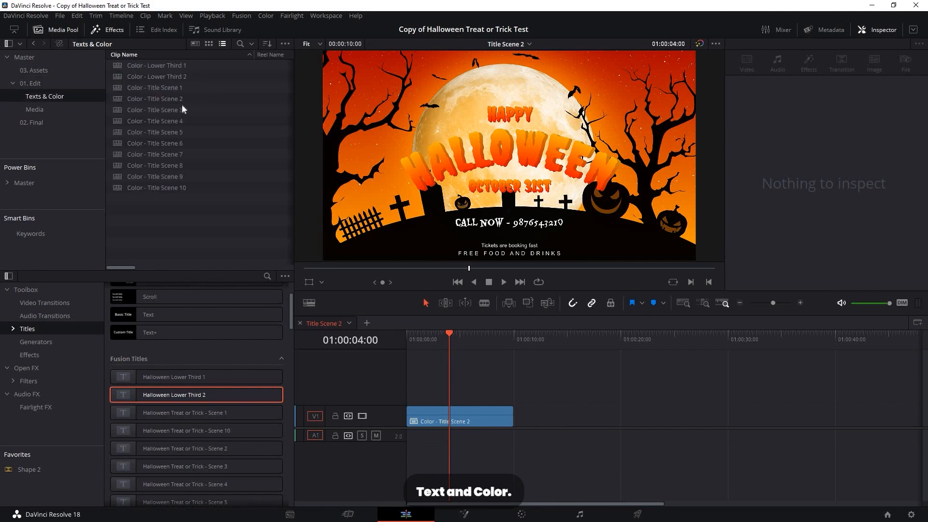
double_click(167, 98)
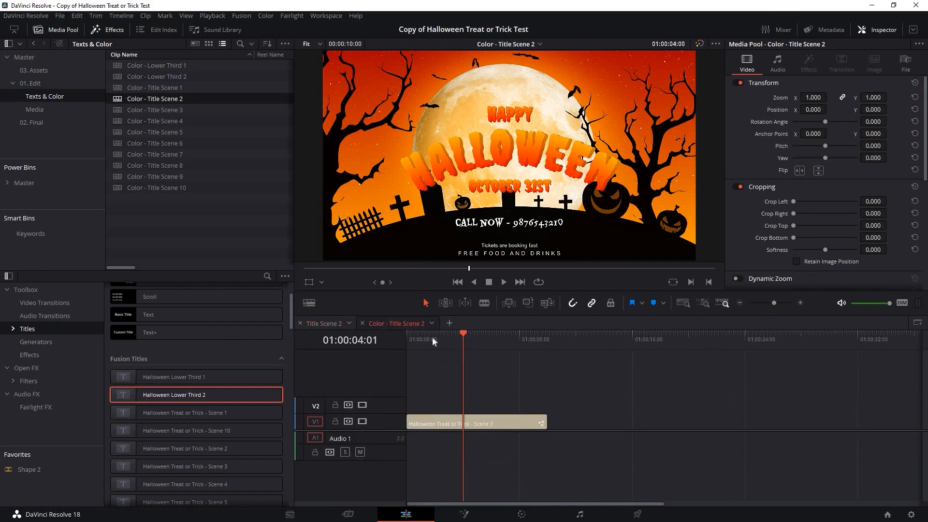
Step: Move the playhead to 01:00:04:29 and show the Scene 2 title clip's settings in the Inspector
left_click(476, 340)
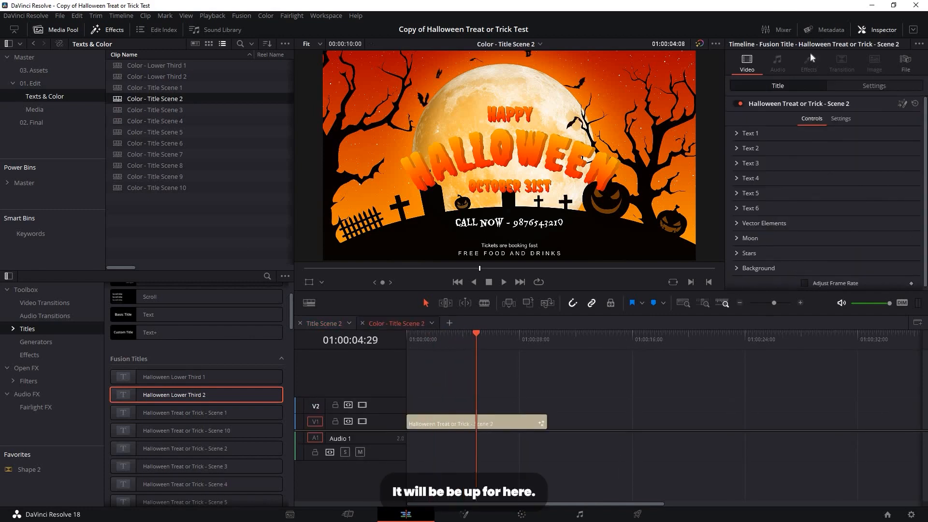
left_click(880, 31)
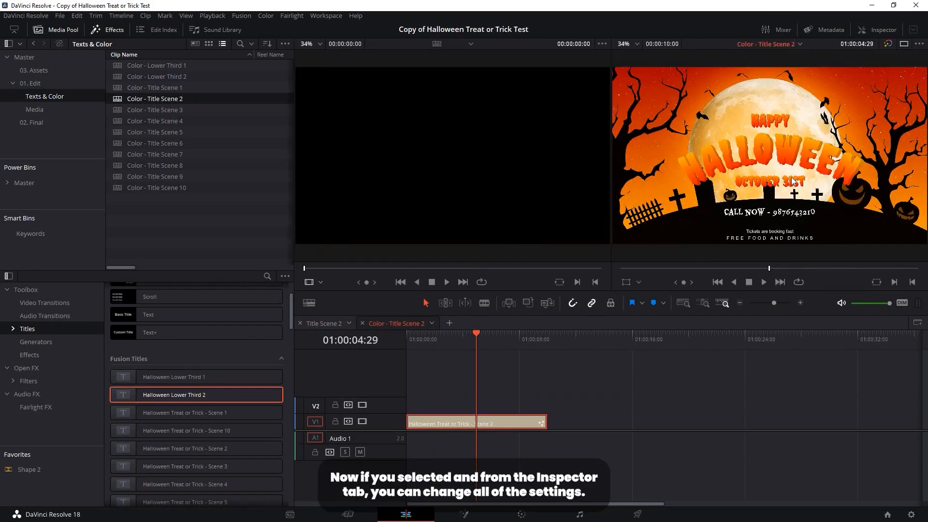
left_click(880, 31)
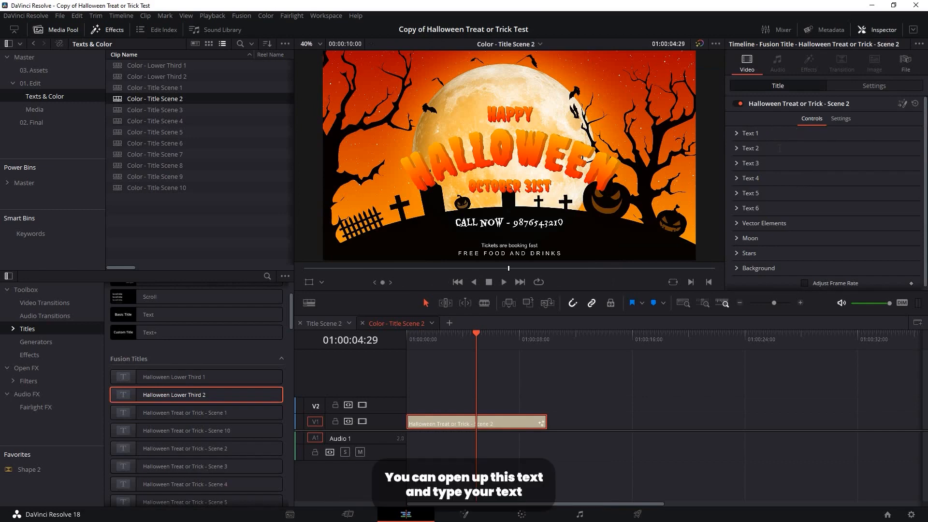
Step: Change the Text 1 content of the Scene 2 title to "HAPPYss" and collapse its settings
left_click(736, 133)
type("ss")
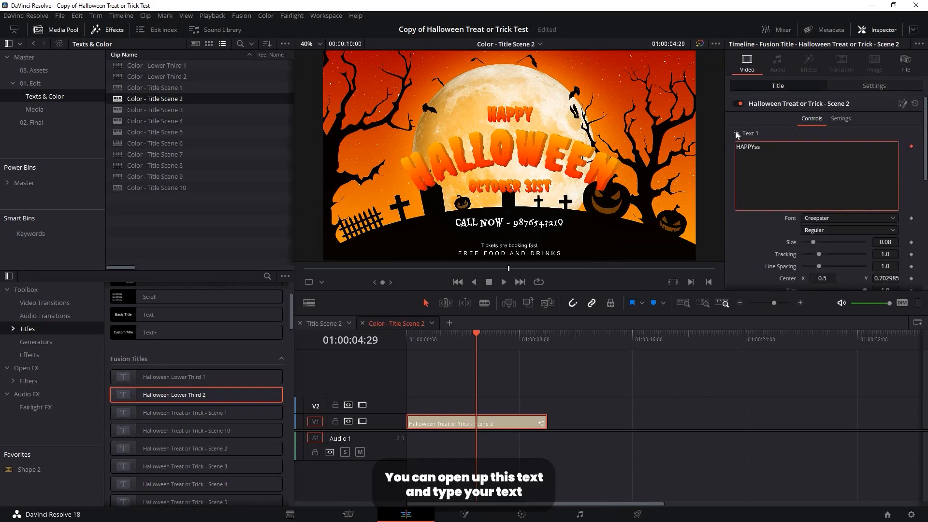
left_click(736, 134)
Step: Change the Text 2 content of the Scene 2 title to "HALLOWEENsss"
left_click(751, 148)
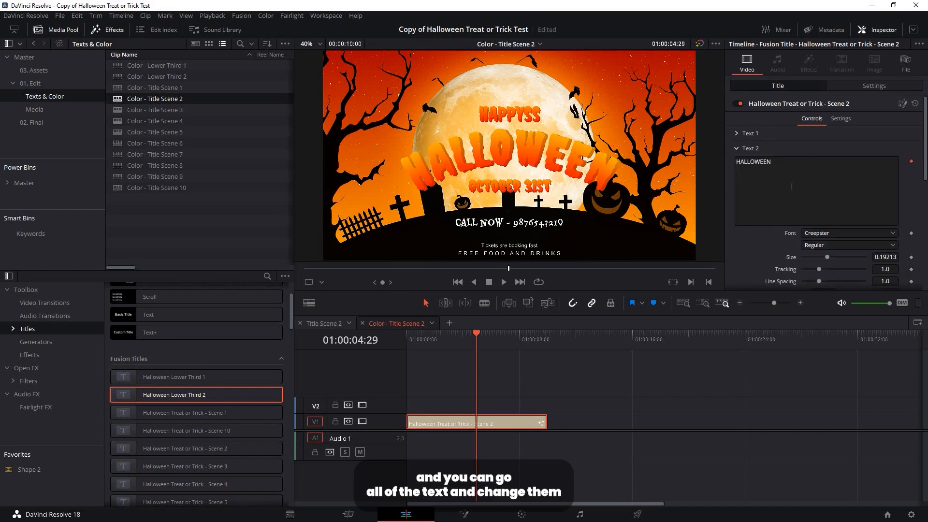
left_click(796, 206)
type("sss")
Step: Examine Text 2's font choices and gradient color settings, and the title's remaining control groups
scroll(822, 174, "down", 2)
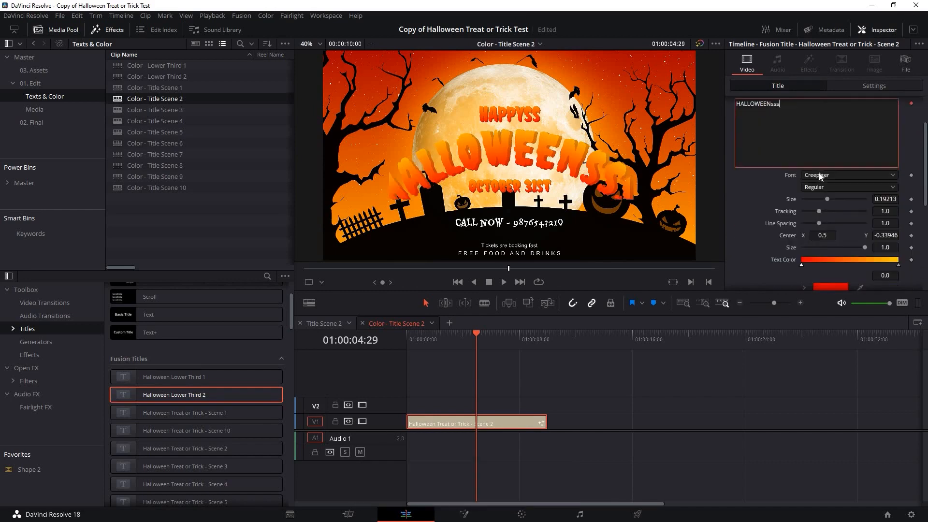
left_click(822, 175)
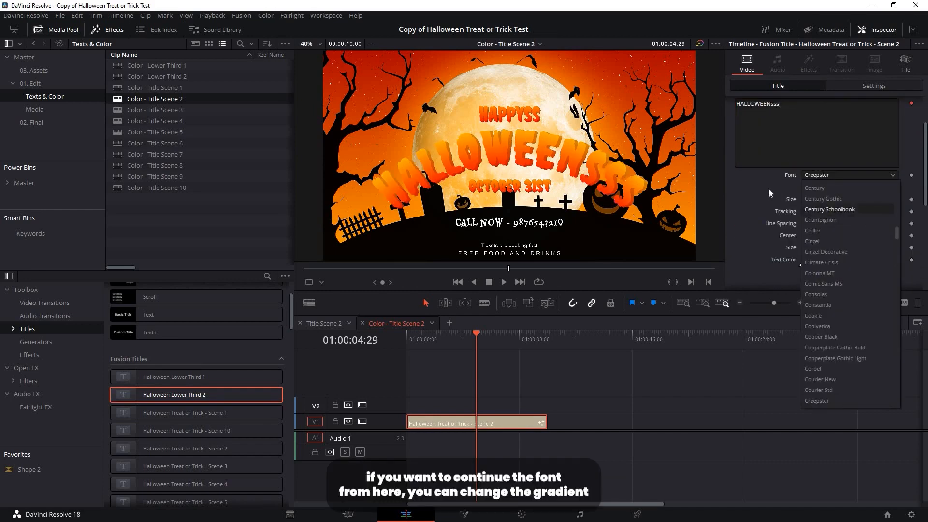
scroll(754, 237, "down", 2)
scroll(763, 217, "down", 2)
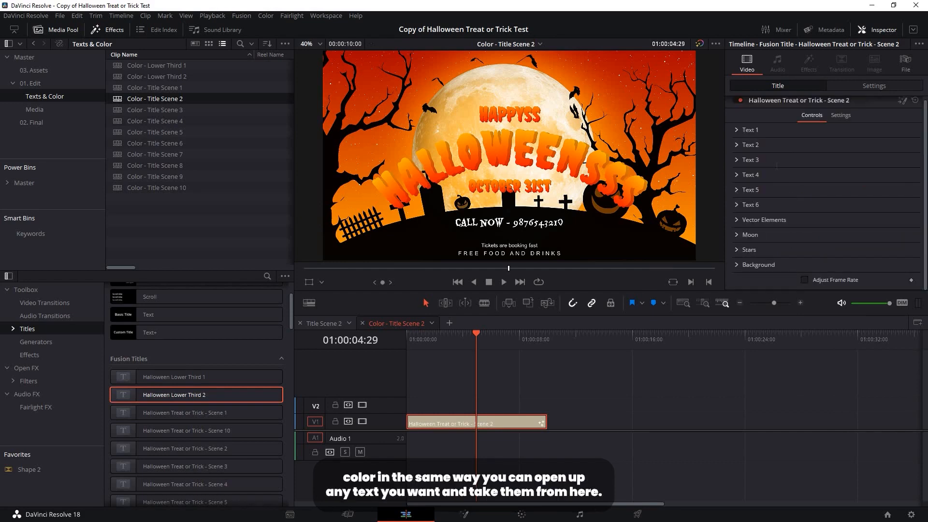
left_click(773, 190)
scroll(794, 182, "down", 2)
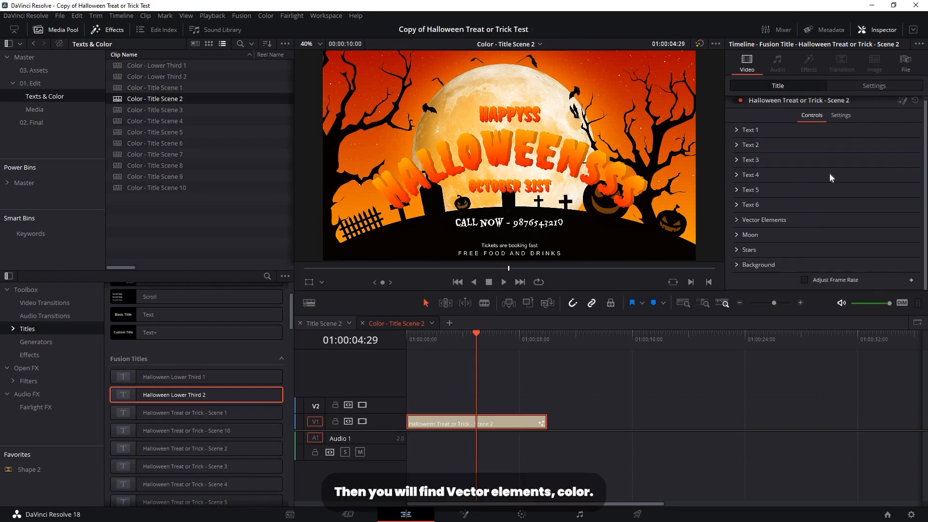
Step: Try #ffaaff as the Vector Elements color of the Scene 2 title and view its Background settings
left_click(764, 219)
scroll(822, 203, "down", 2)
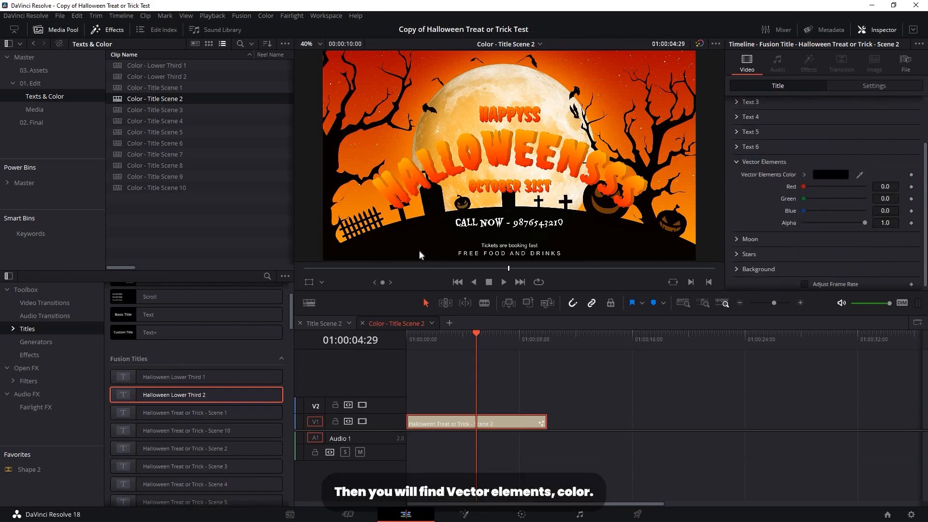
left_click(831, 174)
left_click(418, 250)
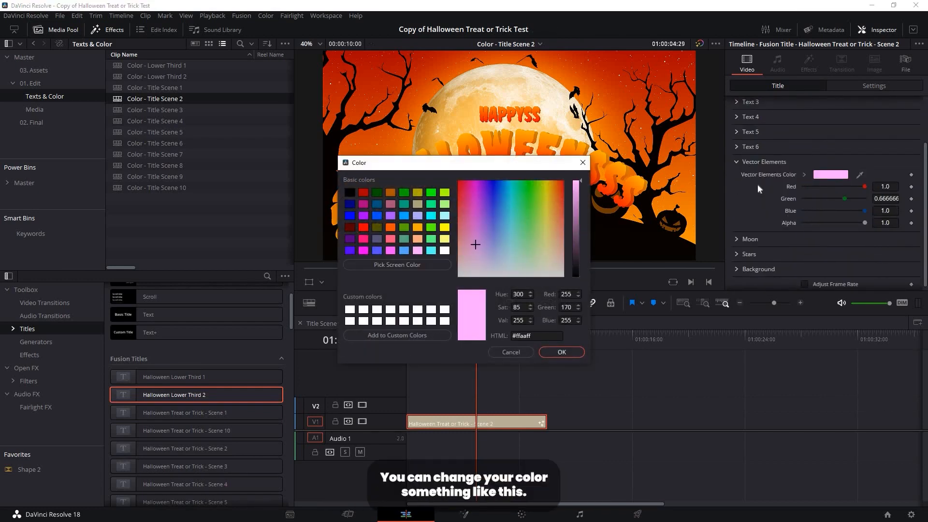
key("Return")
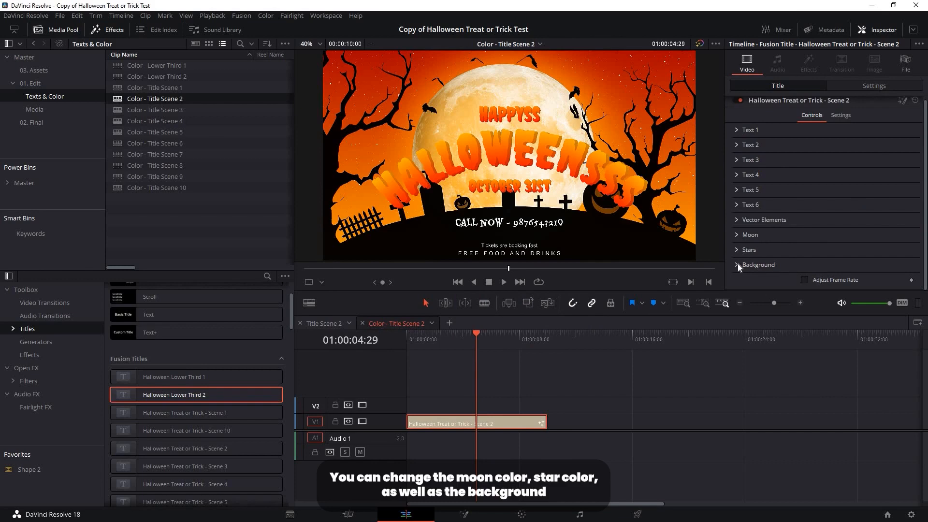
left_click(758, 264)
scroll(774, 203, "down", 3)
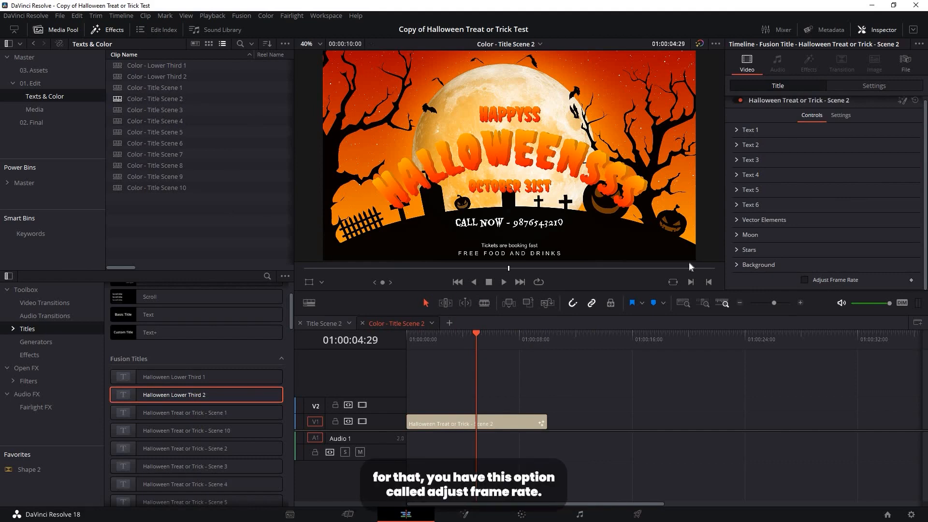
Step: Create a new empty timeline with custom format settings at 60 frames per second instead of the project settings
left_click(237, 222)
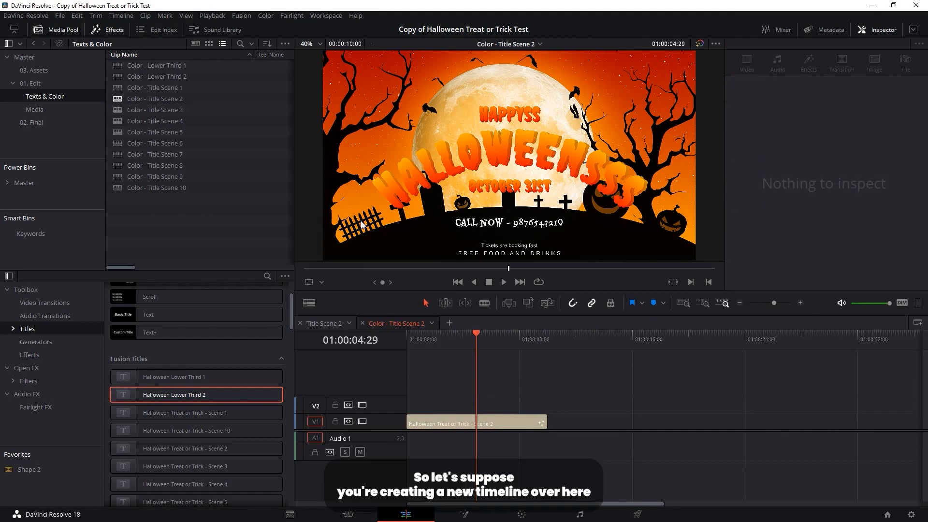
right_click(141, 214)
mouse_move(271, 218)
left_click(357, 221)
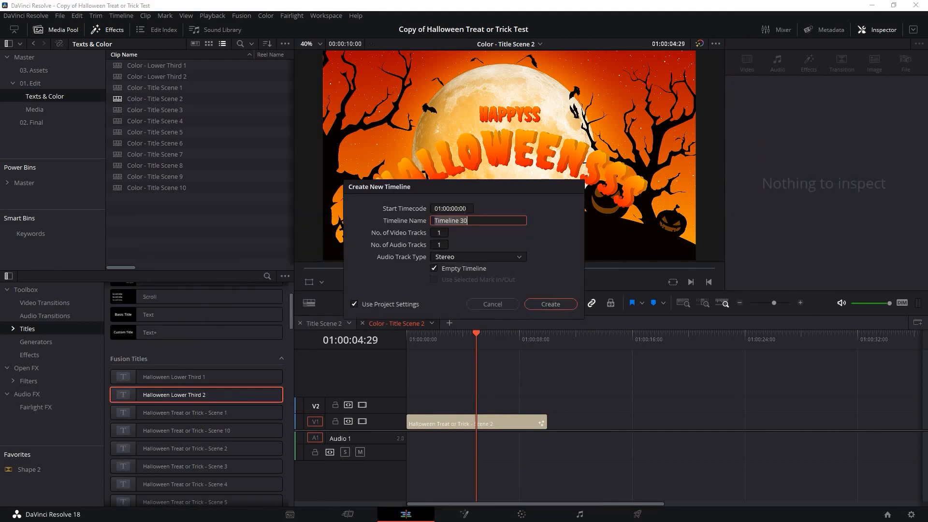
left_click(355, 304)
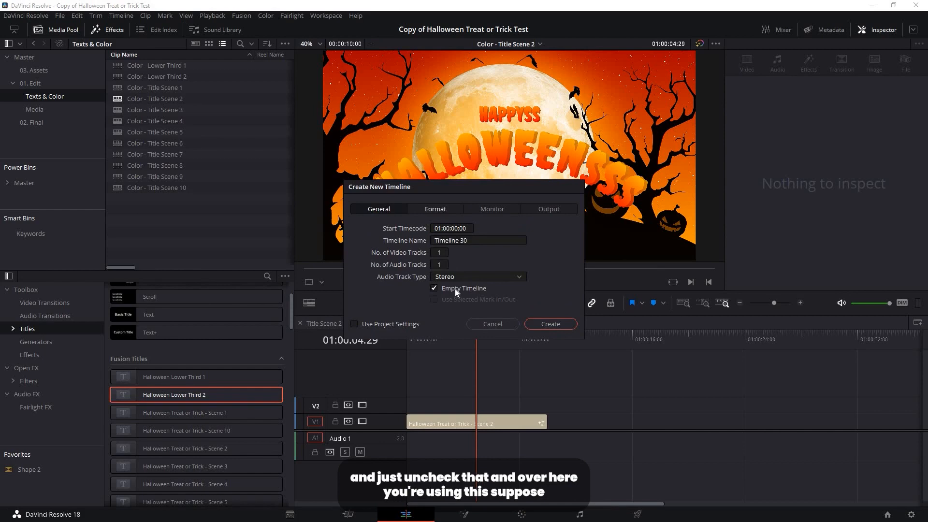
left_click(435, 209)
left_click(449, 290)
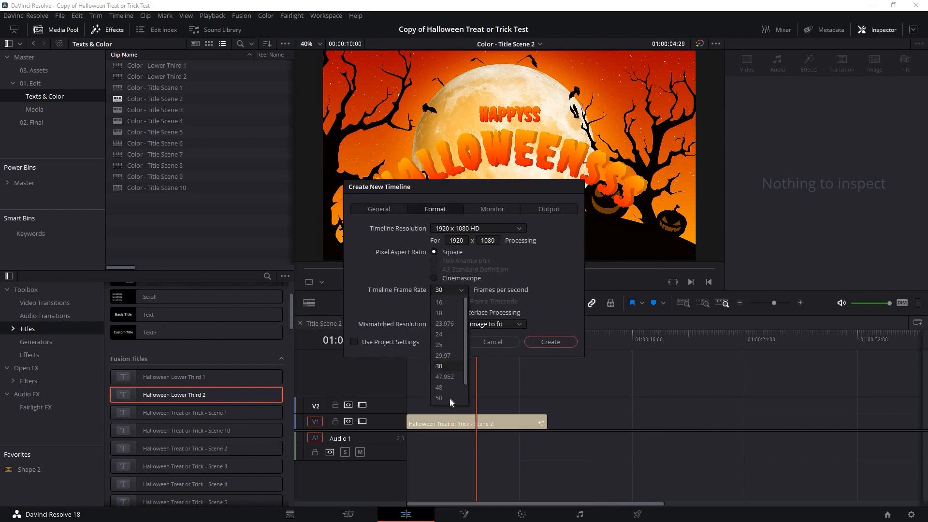
scroll(451, 399, "down", 1)
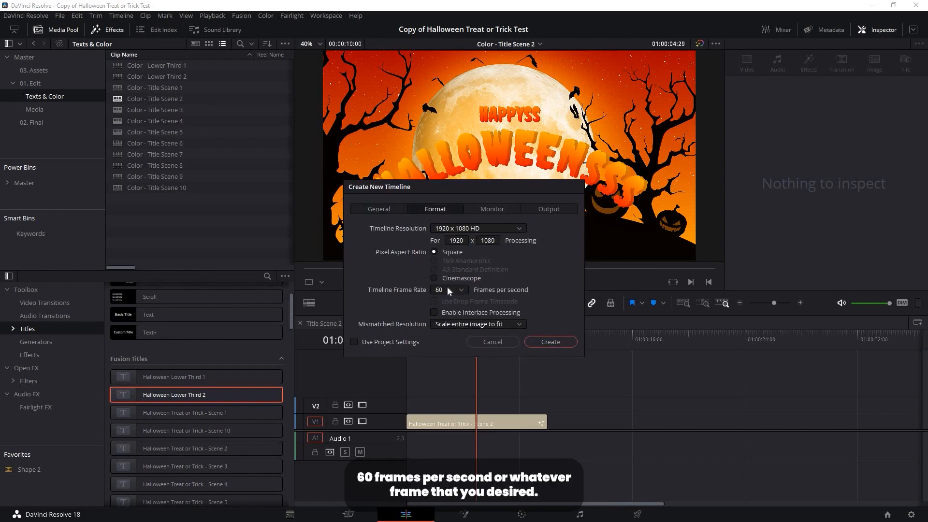
left_click(557, 343)
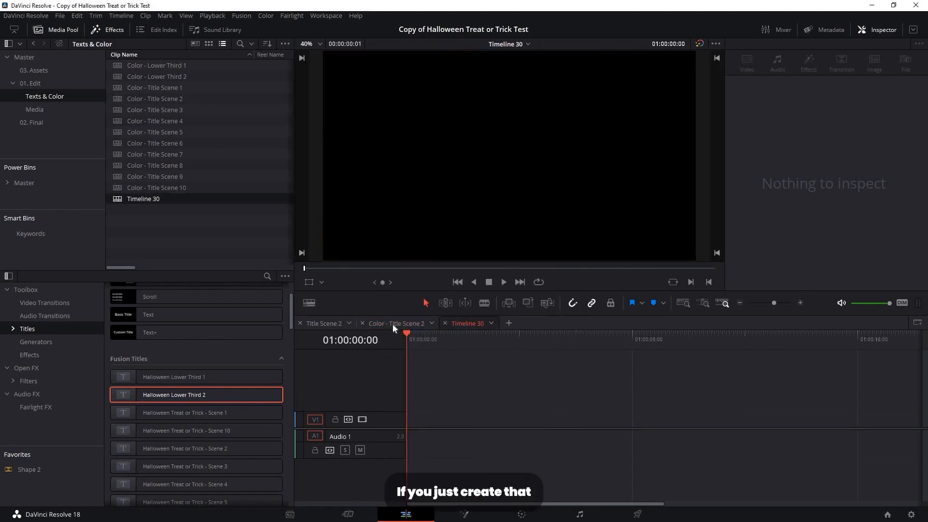
Step: Copy the Scene 2 title clip from Color - Title Scene 2 to the start of the new timeline and enable Adjust Frame Rate
left_click(393, 323)
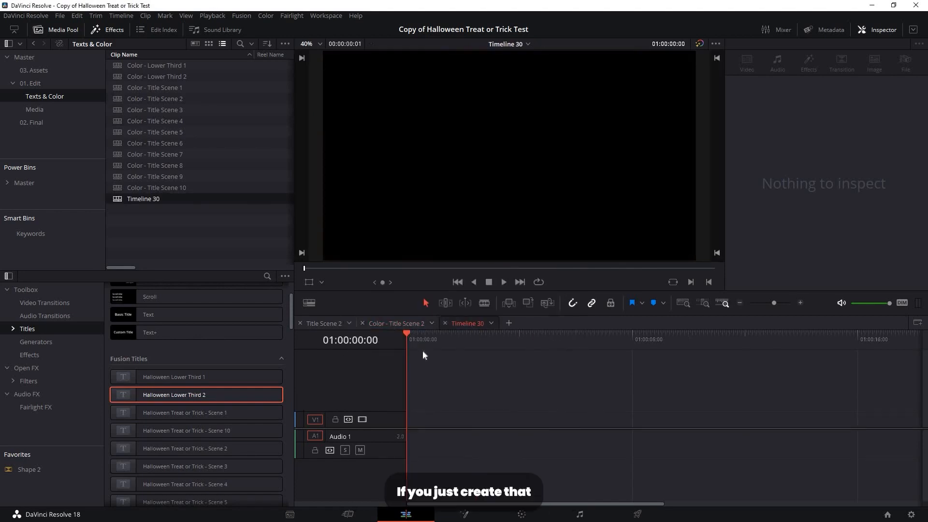
left_click(467, 323)
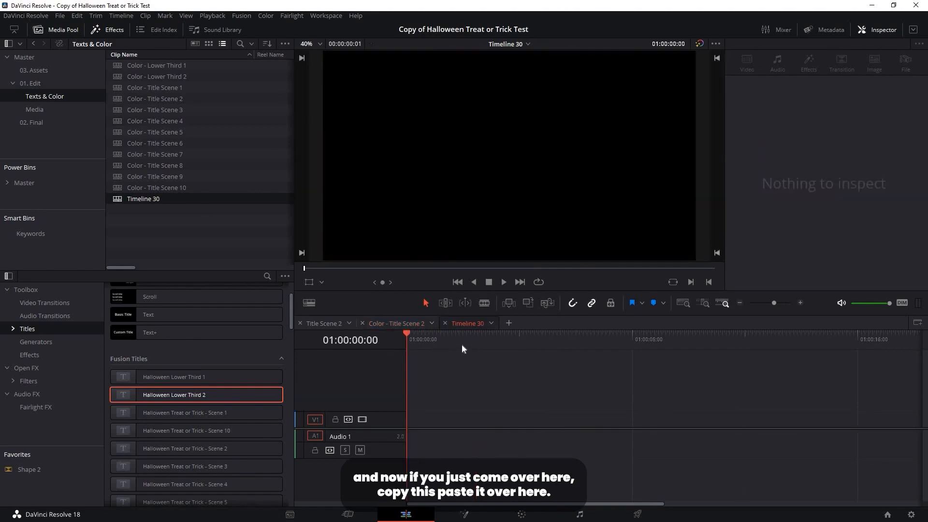
left_click(457, 340)
key("Home")
key("ctrl+v")
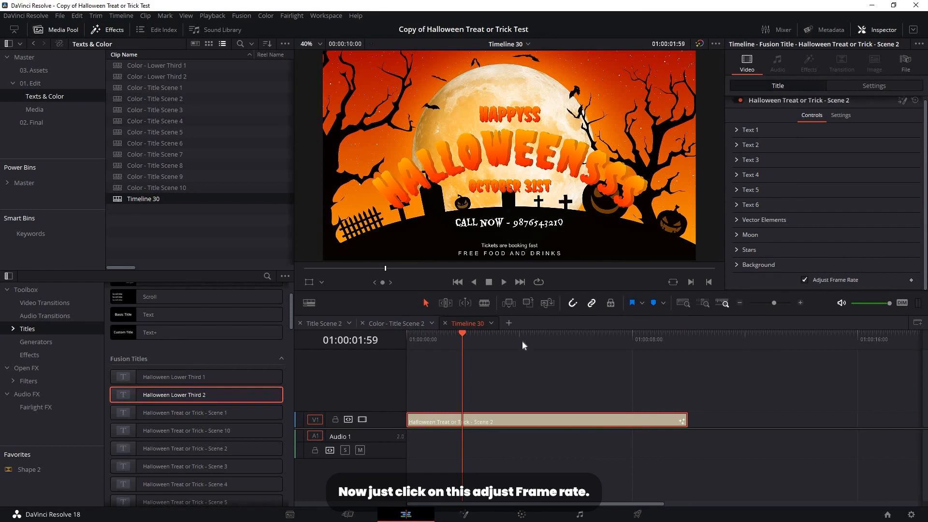
left_click(536, 393)
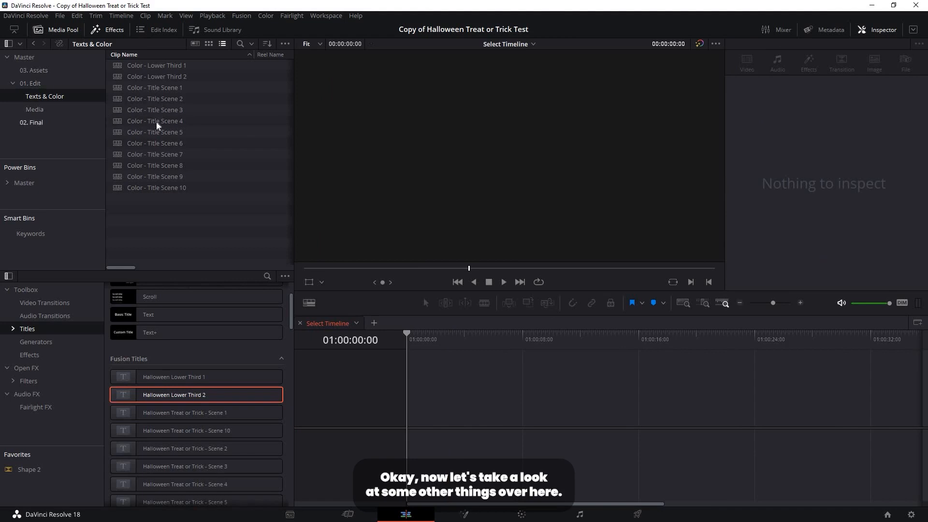
Step: Open the Title Scene 8 timeline from the 02. Final bin and move the playhead to 01:00:03:10
left_click(48, 122)
left_click(118, 167)
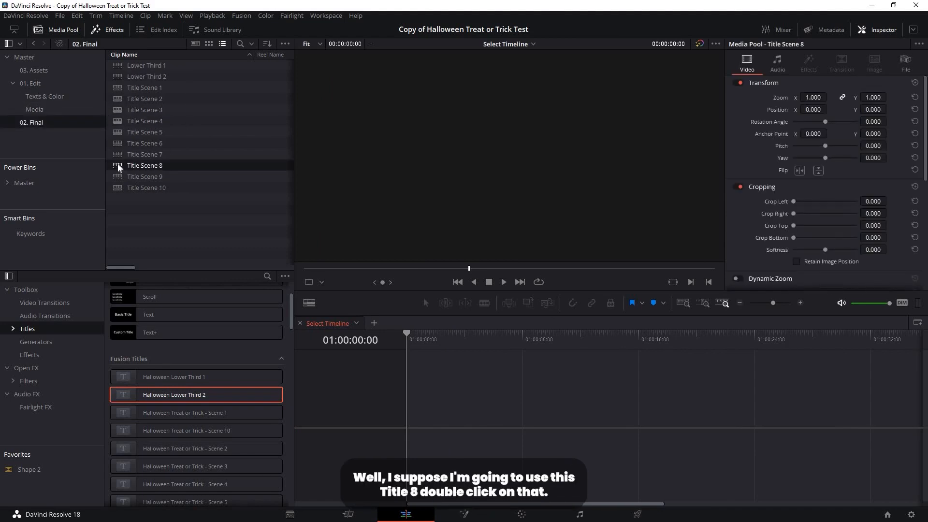
left_click(442, 338)
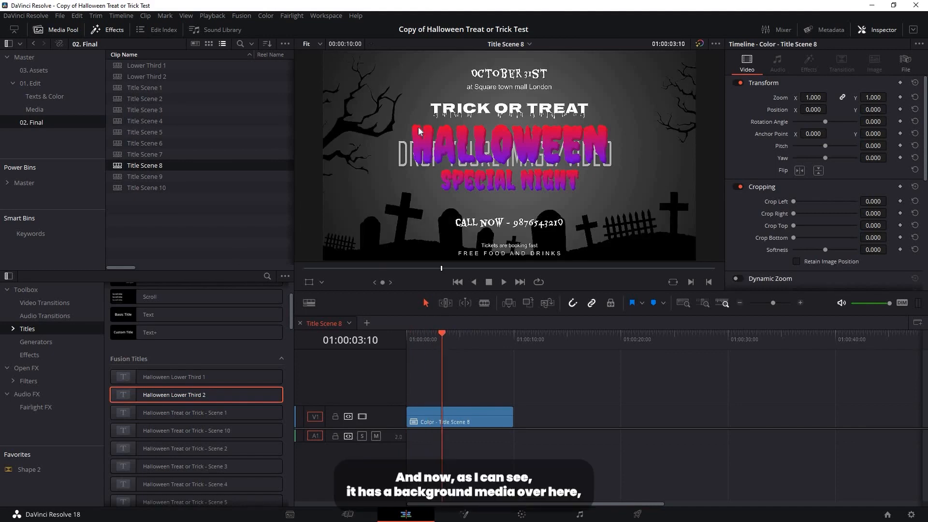
Step: Open the Title Scene 8 - Media timeline from the Media bin and move the playhead to 01:00:04:01
left_click(36, 109)
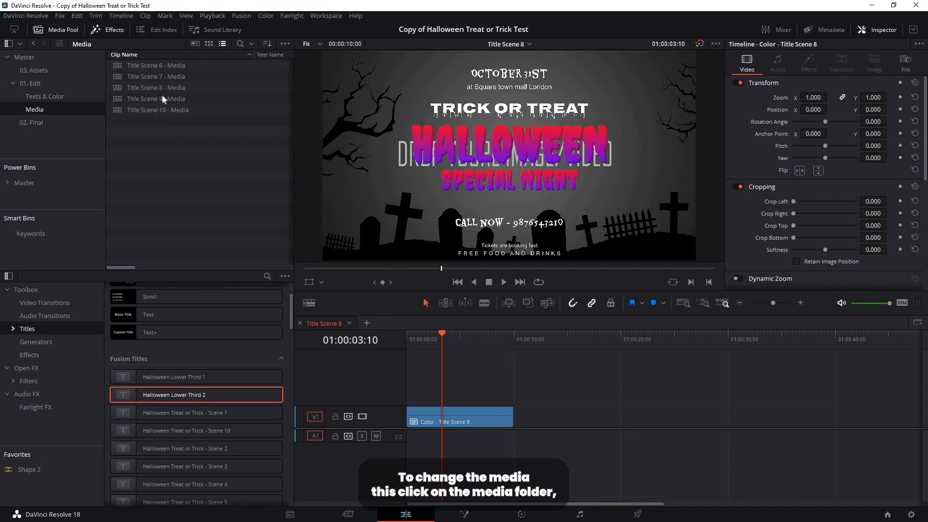
left_click(130, 88)
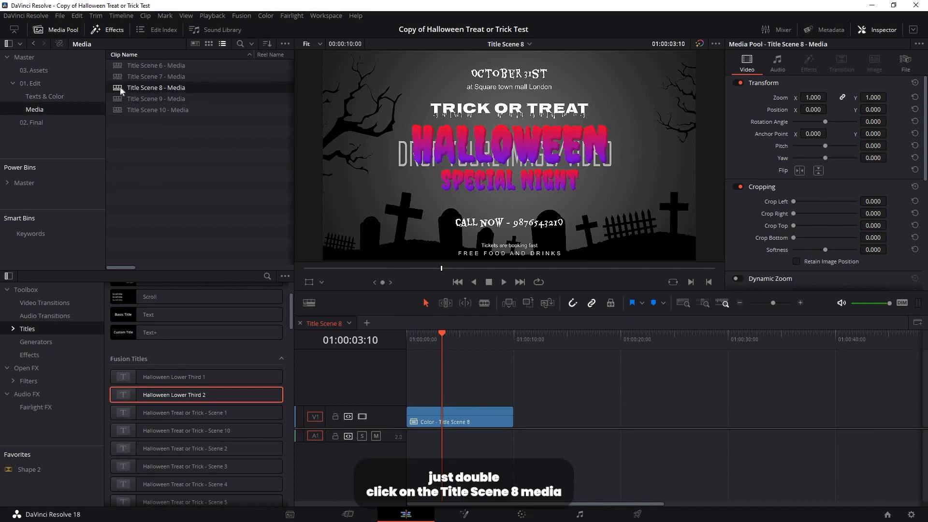
left_click_drag(425, 433, 440, 430)
Step: Import Video.mp4, lay it on V2 over the full length of Demo Image.jpg with a 1.100 zoom, and close the media timeline
left_click(154, 150)
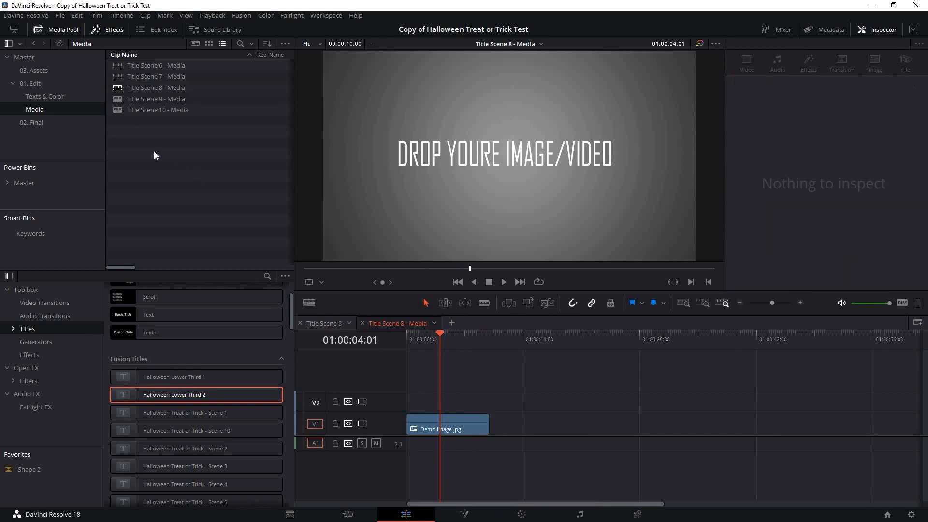
right_click(181, 217)
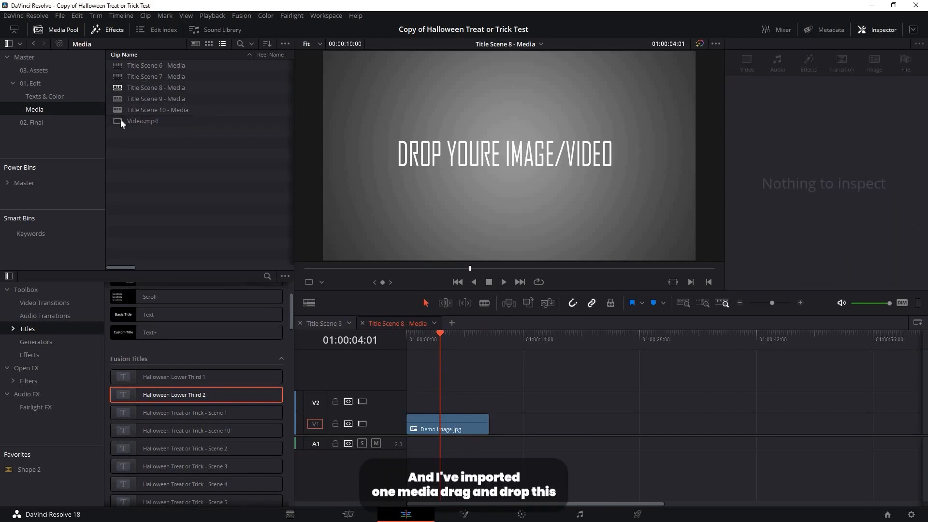
left_click_drag(127, 121, 488, 402)
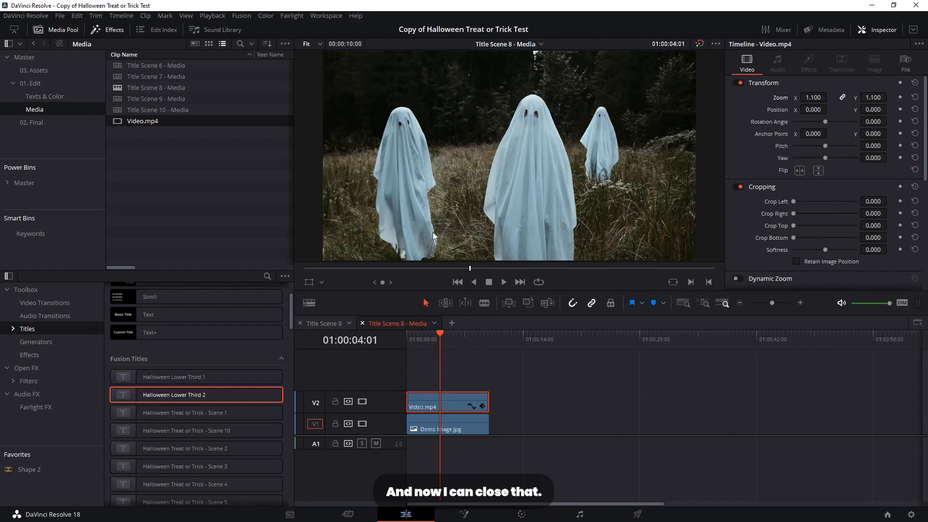
left_click(362, 323)
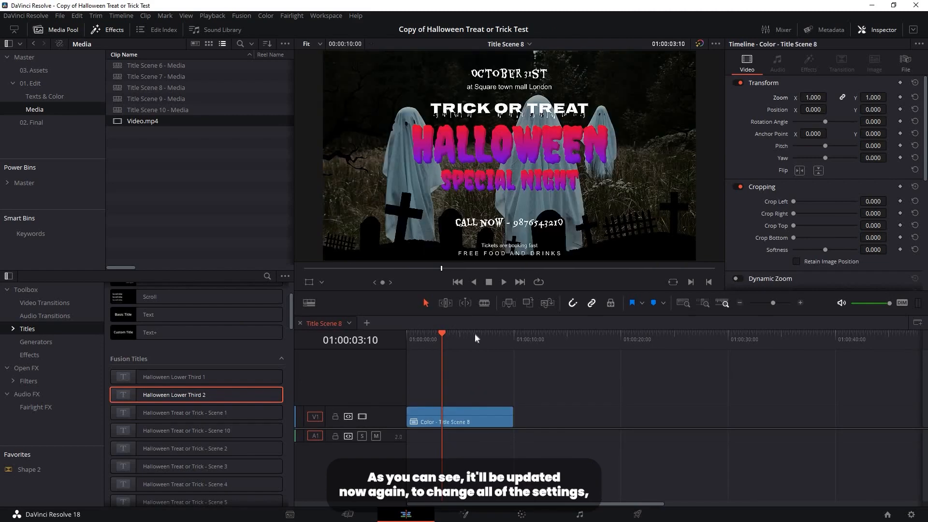
Step: Preview Title Scene 8 at 01:00:06:10, and open the Color - Title Scene 8 timeline with its title clip selected
left_click(475, 333)
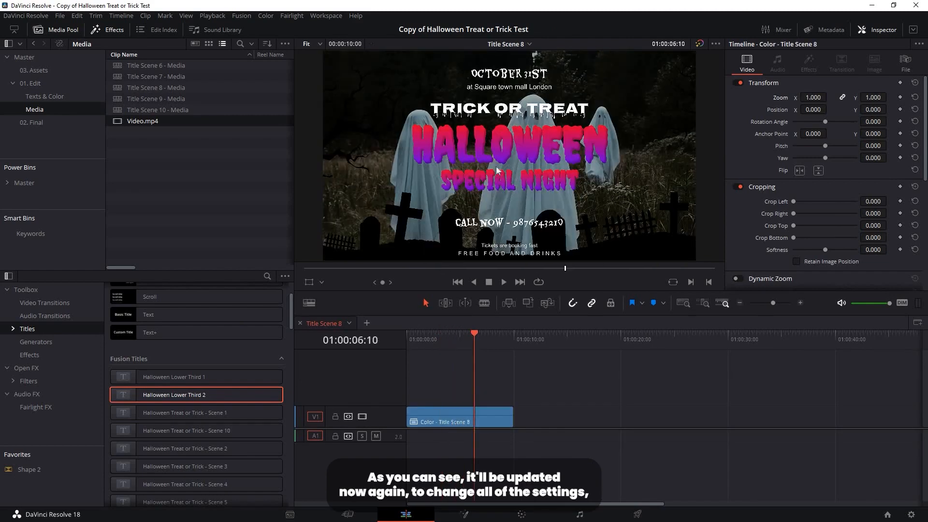
left_click(44, 97)
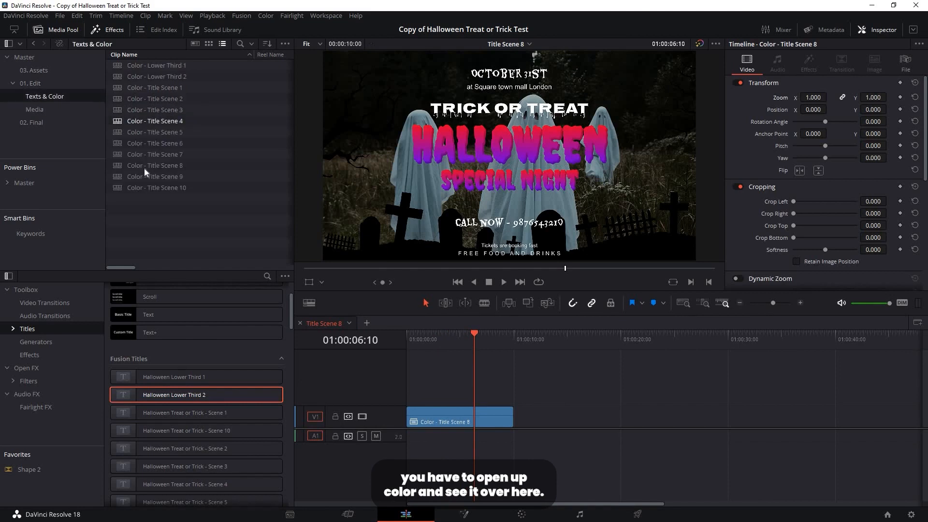
left_click(118, 166)
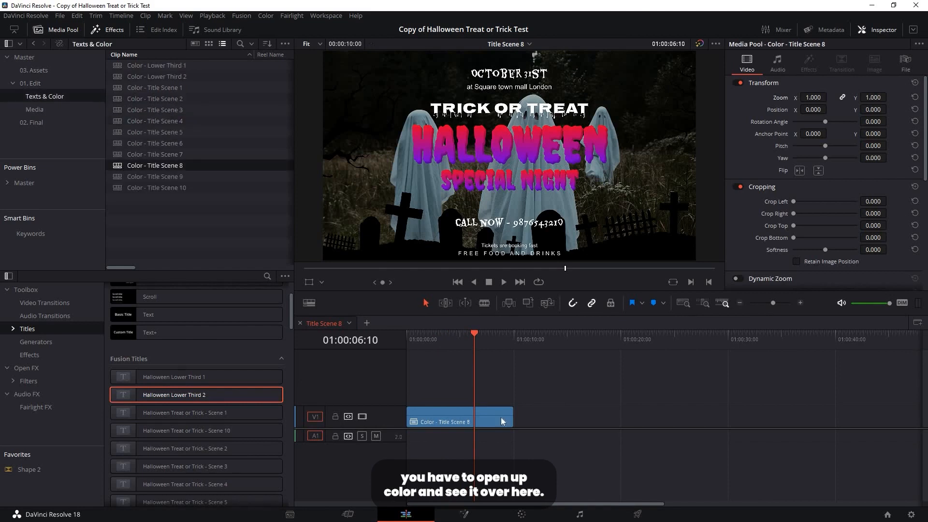
double_click(475, 419)
left_click(475, 420)
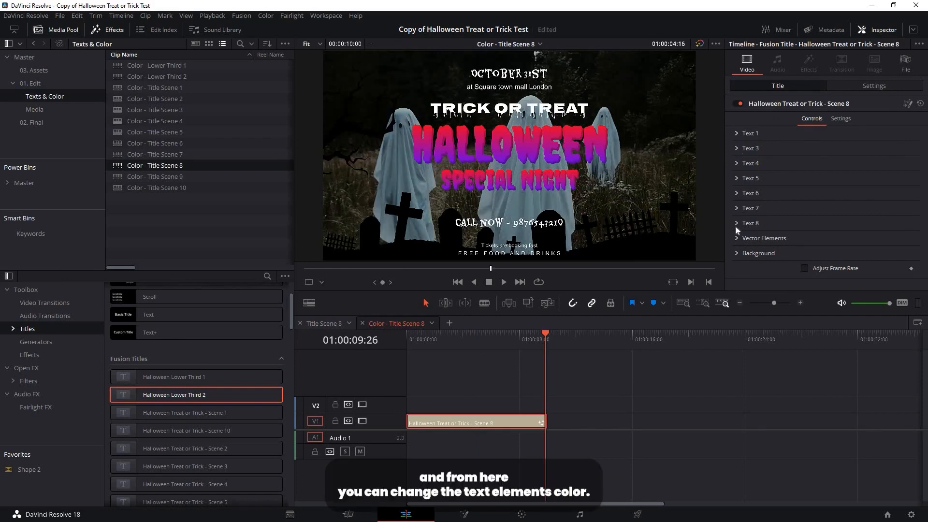
Step: Set the Background Opacity of the Scene 8 title to 0.441 and collapse the Background settings
left_click(736, 240)
left_click(766, 239)
left_click(820, 255)
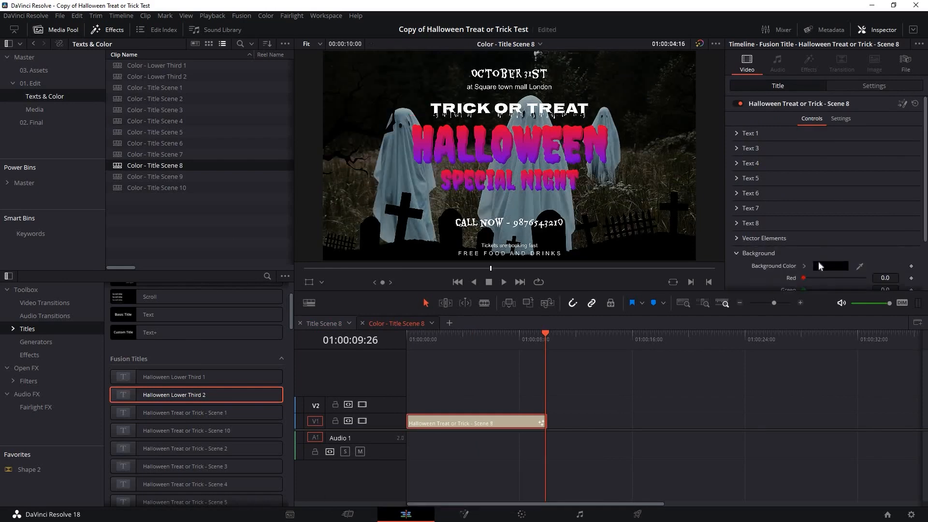
scroll(817, 261, "down", 3)
mouse_move(813, 263)
left_mouse_down()
mouse_move(857, 263)
mouse_move(828, 260)
left_mouse_up()
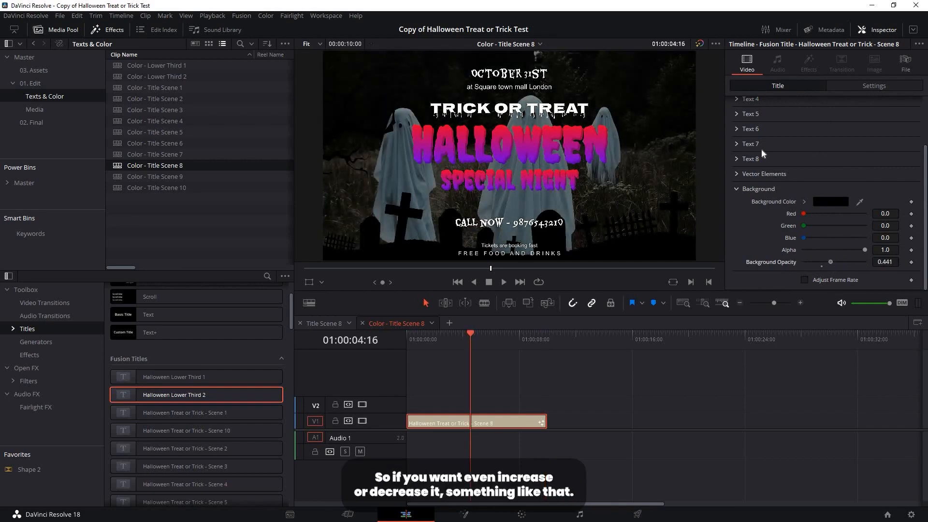
left_click(770, 192)
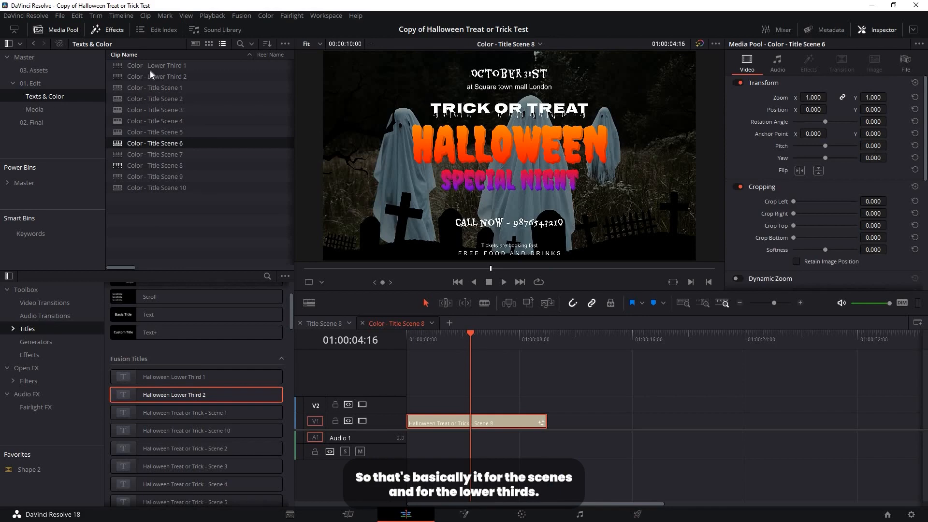
Step: Preview the Lower Third 1 timeline from the 02. Final bin and open the Lower Third 2 timeline
left_click(134, 68)
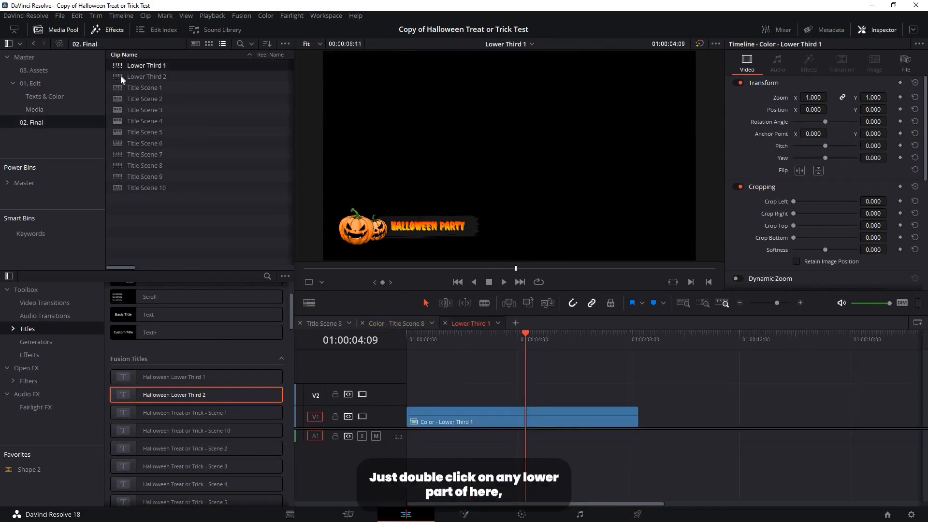
key("space")
double_click(141, 76)
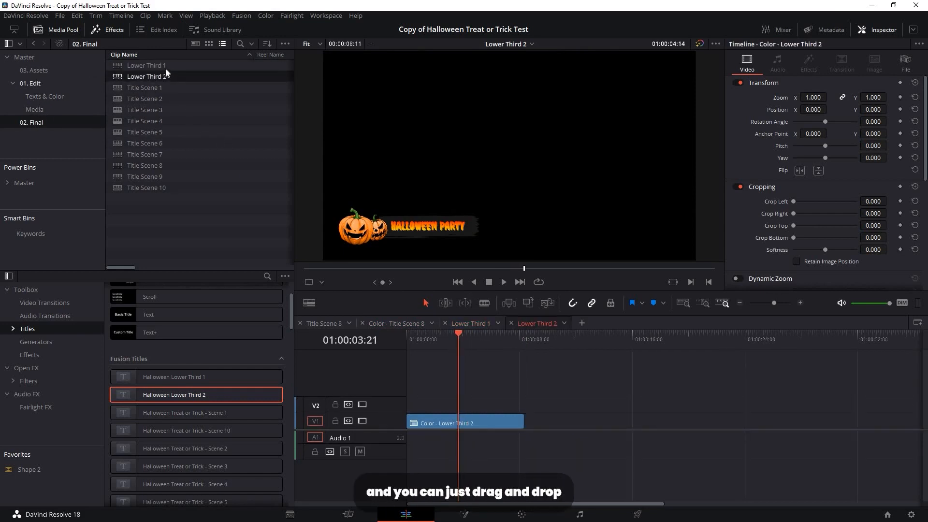
Step: Move the Color - Lower Third 2 clip to V2, place Video.mp4 beneath it at the start of V1, and preview at 01:00:05:13
left_click(34, 110)
left_click_drag(143, 121, 571, 419)
left_click_drag(476, 424, 466, 364)
left_click_drag(585, 422, 463, 422)
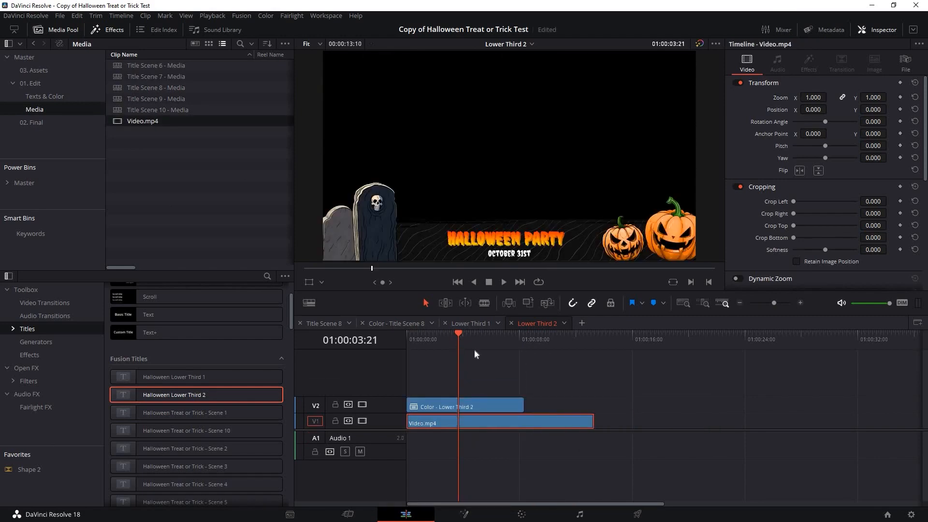
left_click_drag(453, 341, 469, 342)
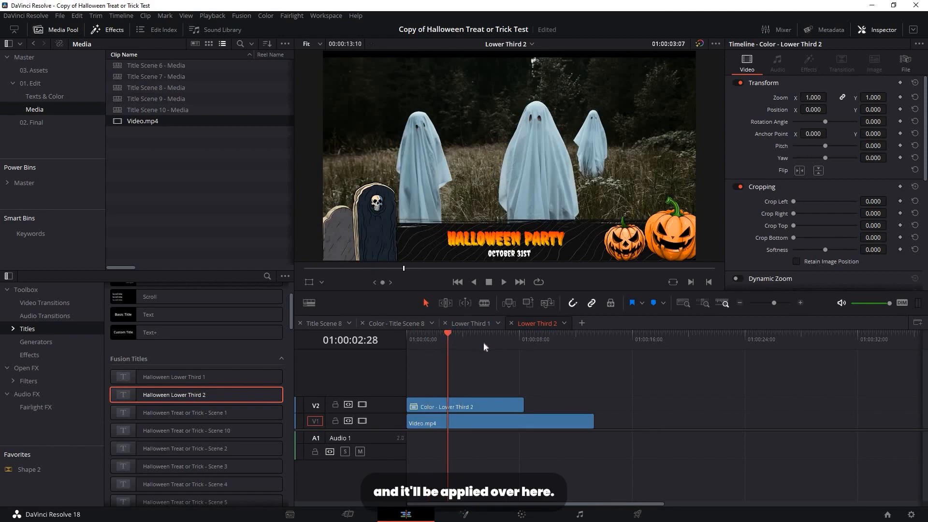
left_click(484, 341)
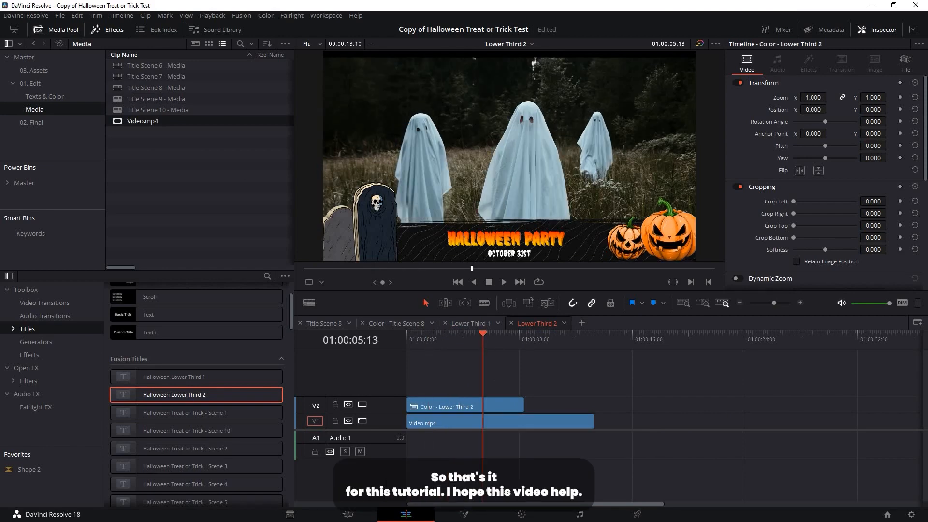